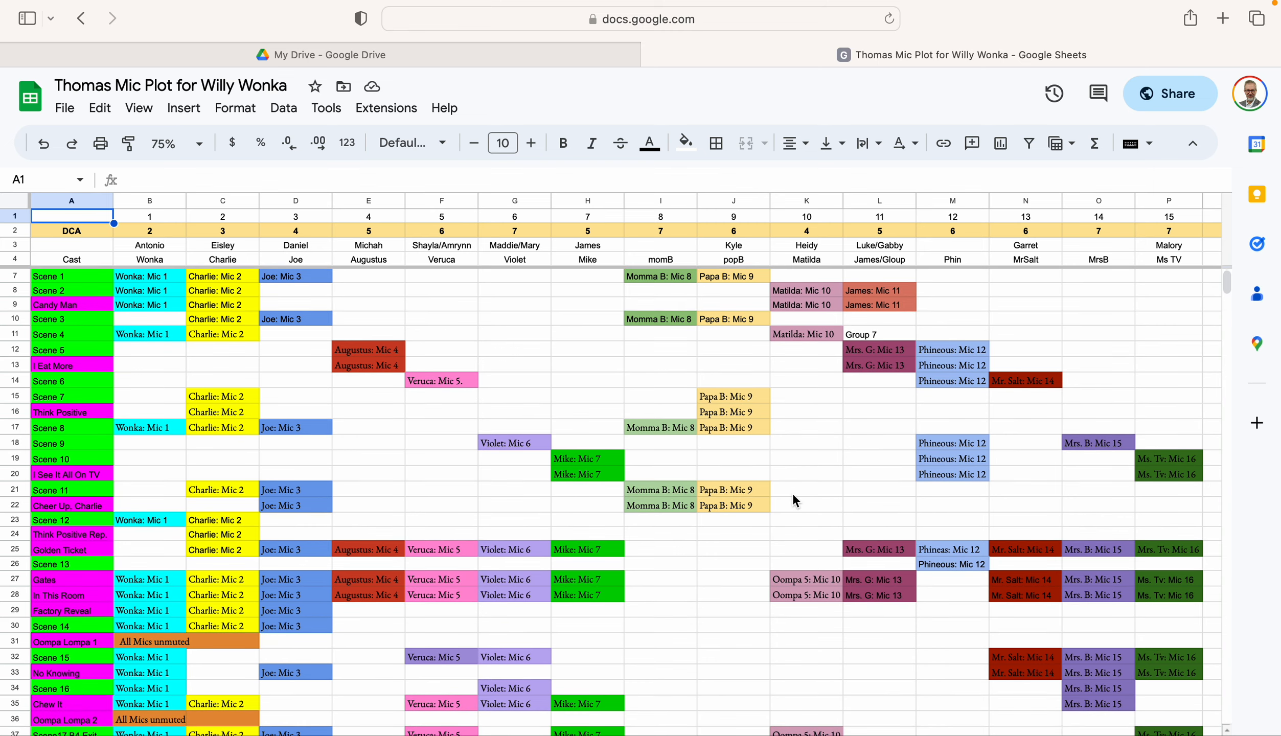
Examine the mic plot's scene-by-scene assignments, including the mic number row and the DCA row
scroll(792, 493, "right", 10)
scroll(793, 493, "left", 10)
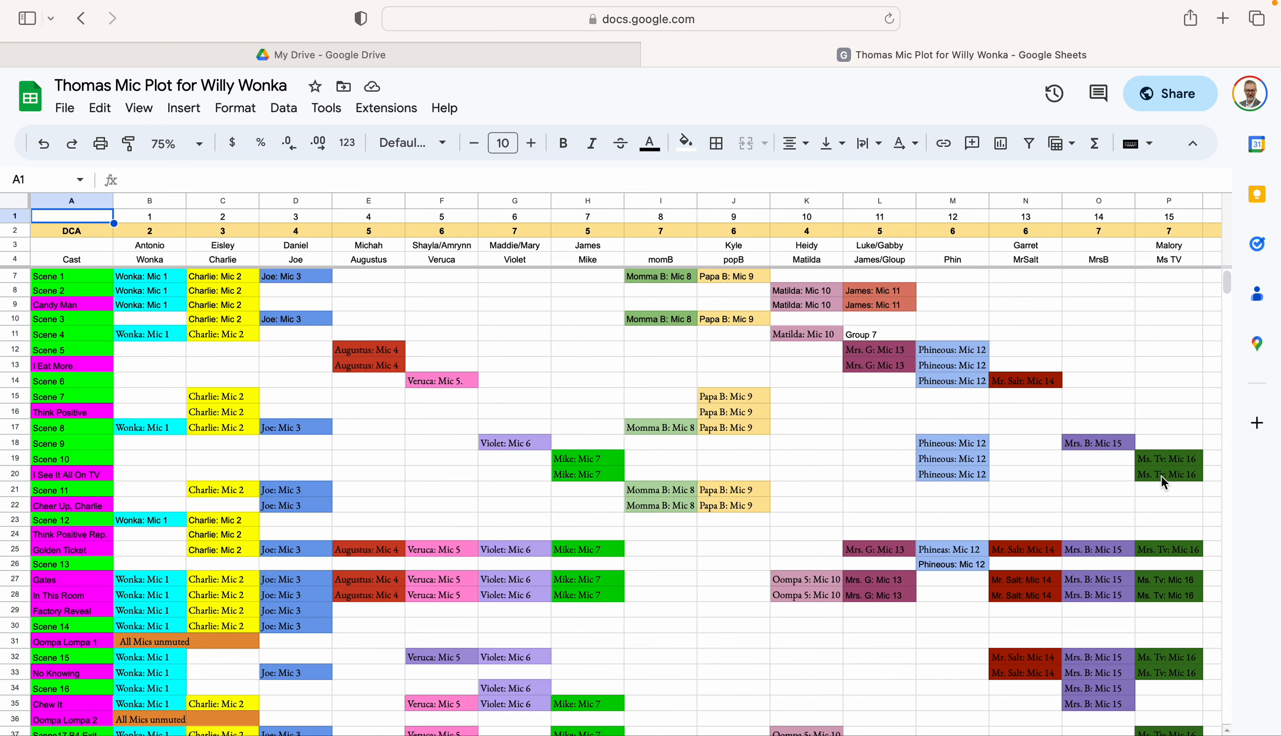
scroll(1161, 476, "down", 2)
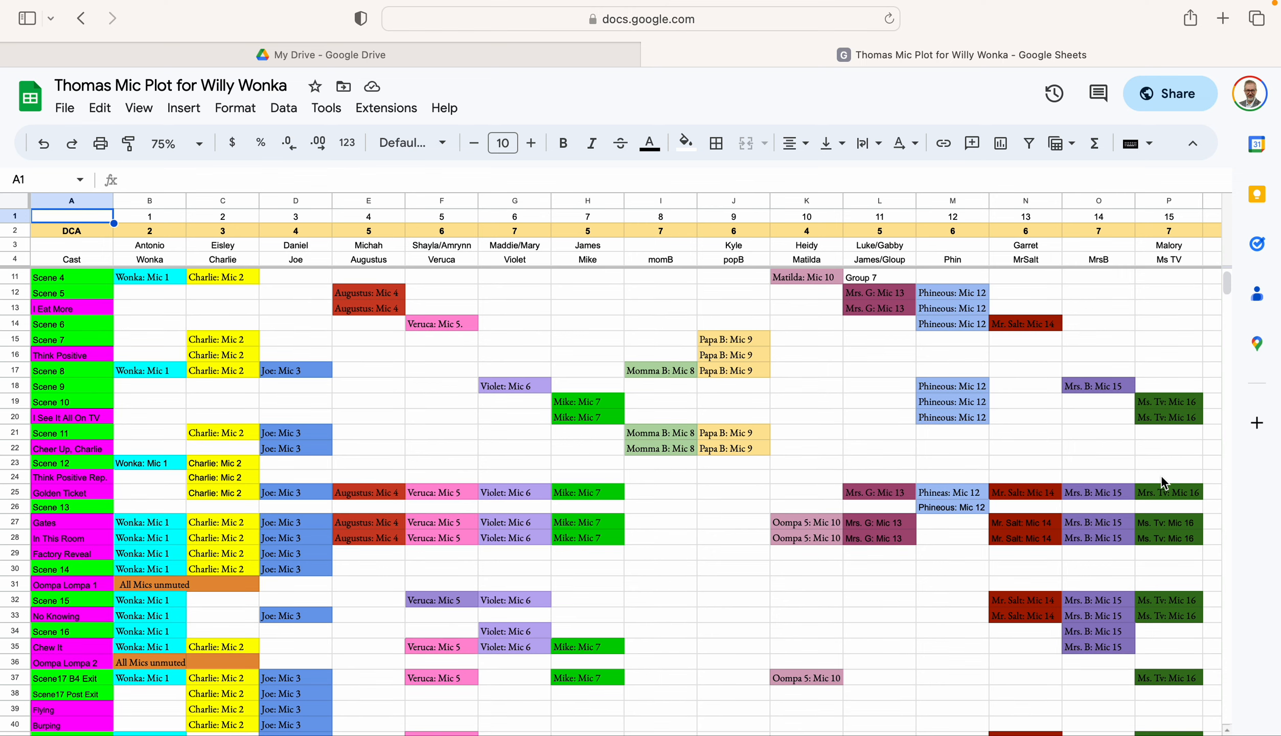
scroll(883, 640, "down", 3)
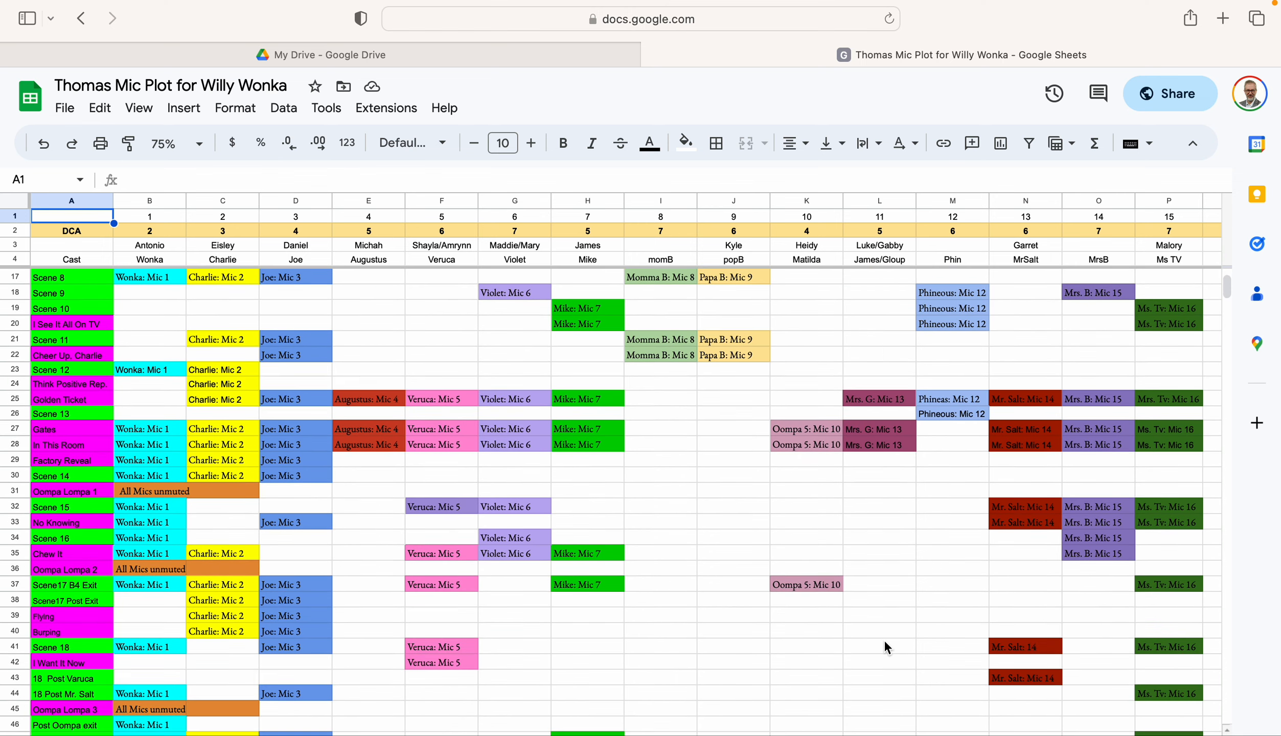
scroll(884, 639, "up", 4)
scroll(884, 639, "up", 1)
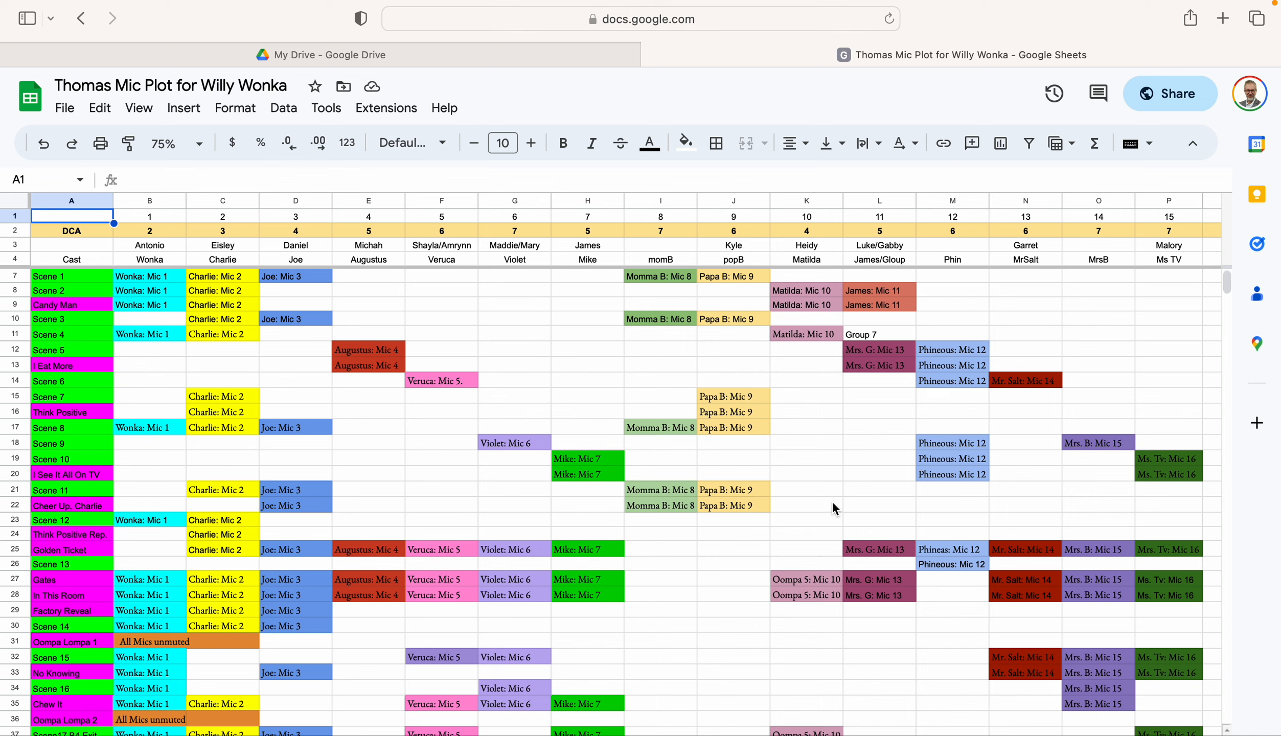
scroll(860, 680, "down", 8)
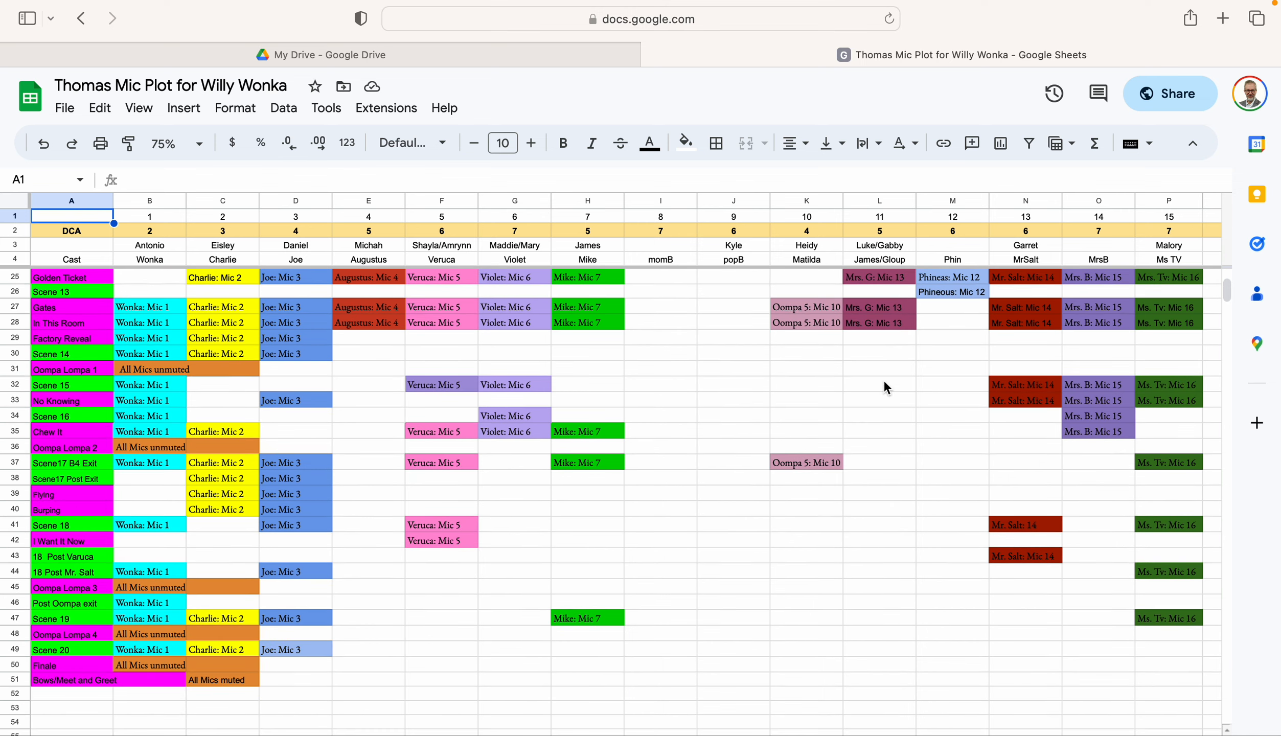
scroll(874, 409, "up", 6)
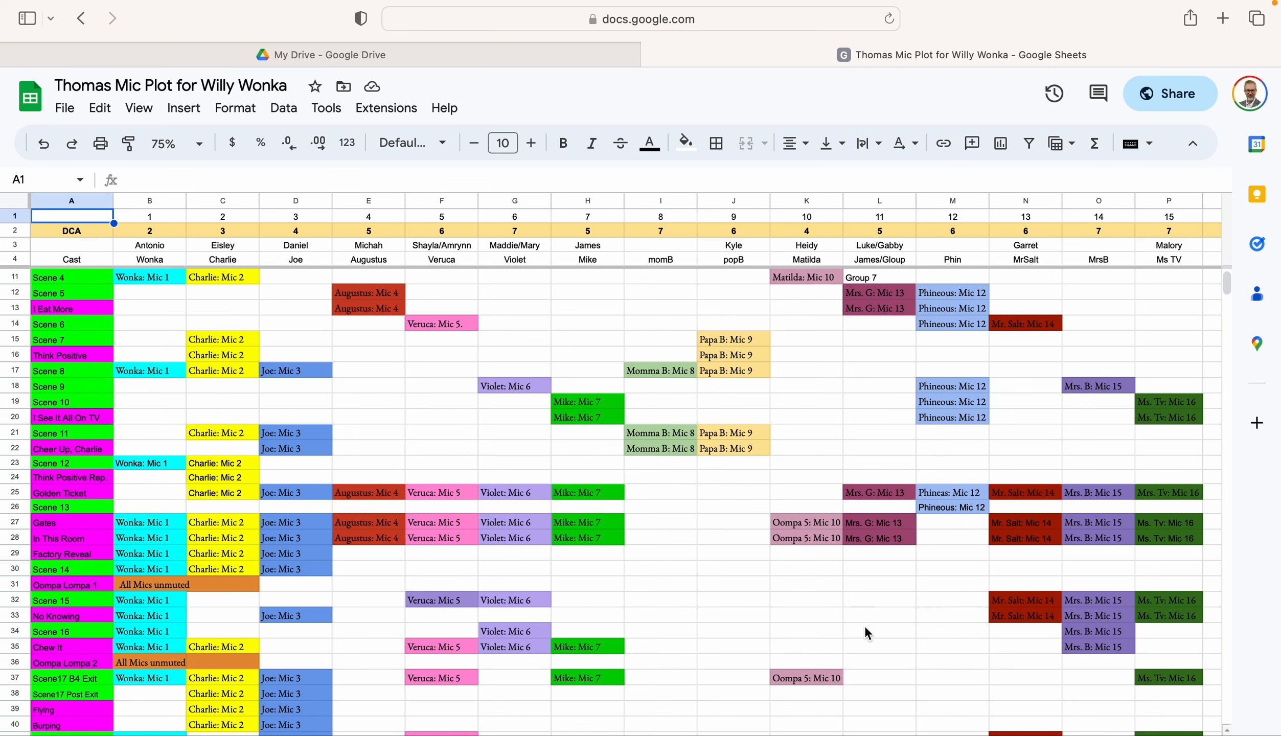
scroll(880, 409, "up", 3)
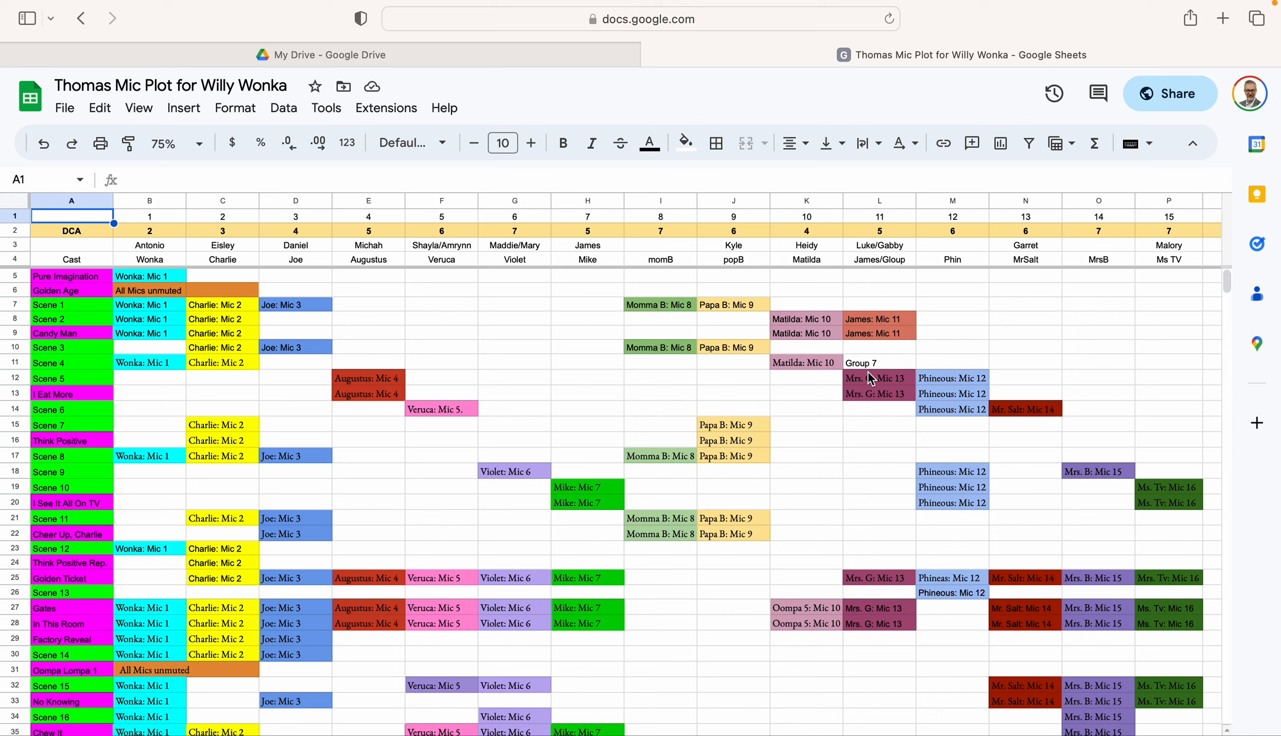
scroll(868, 528, "down", 5)
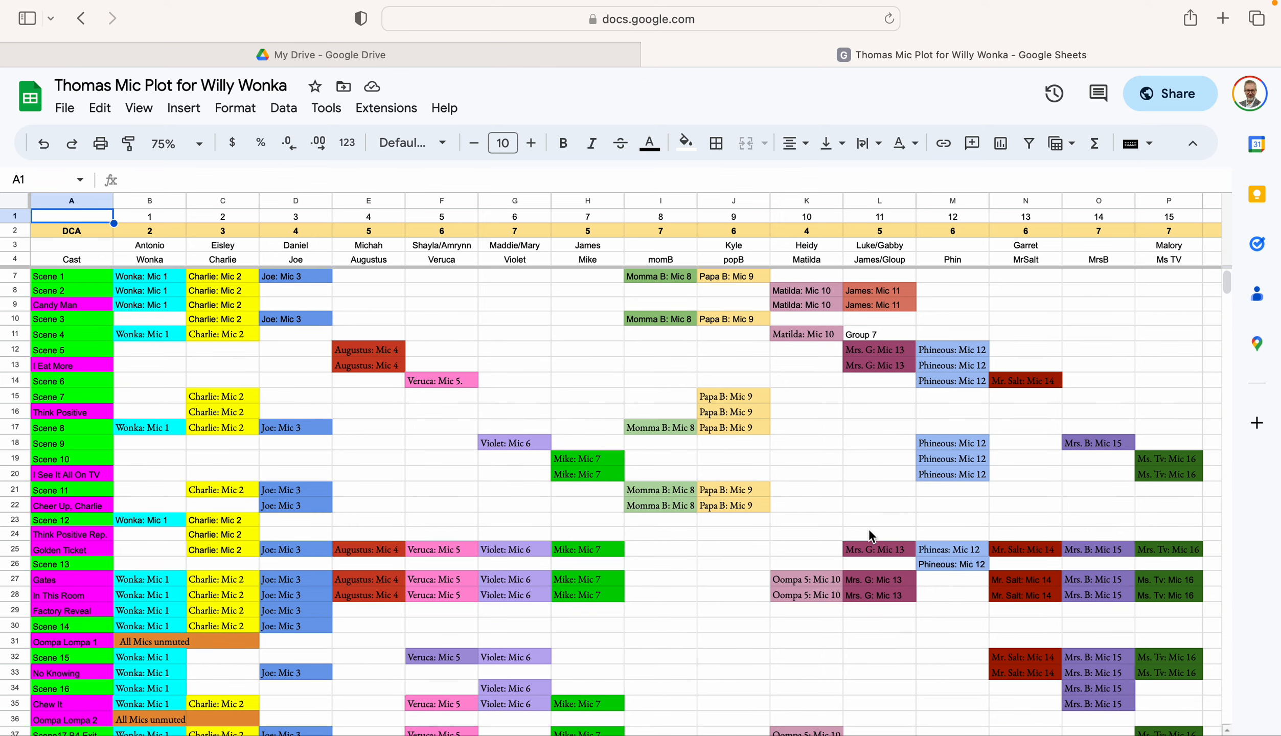
scroll(869, 532, "up", 5)
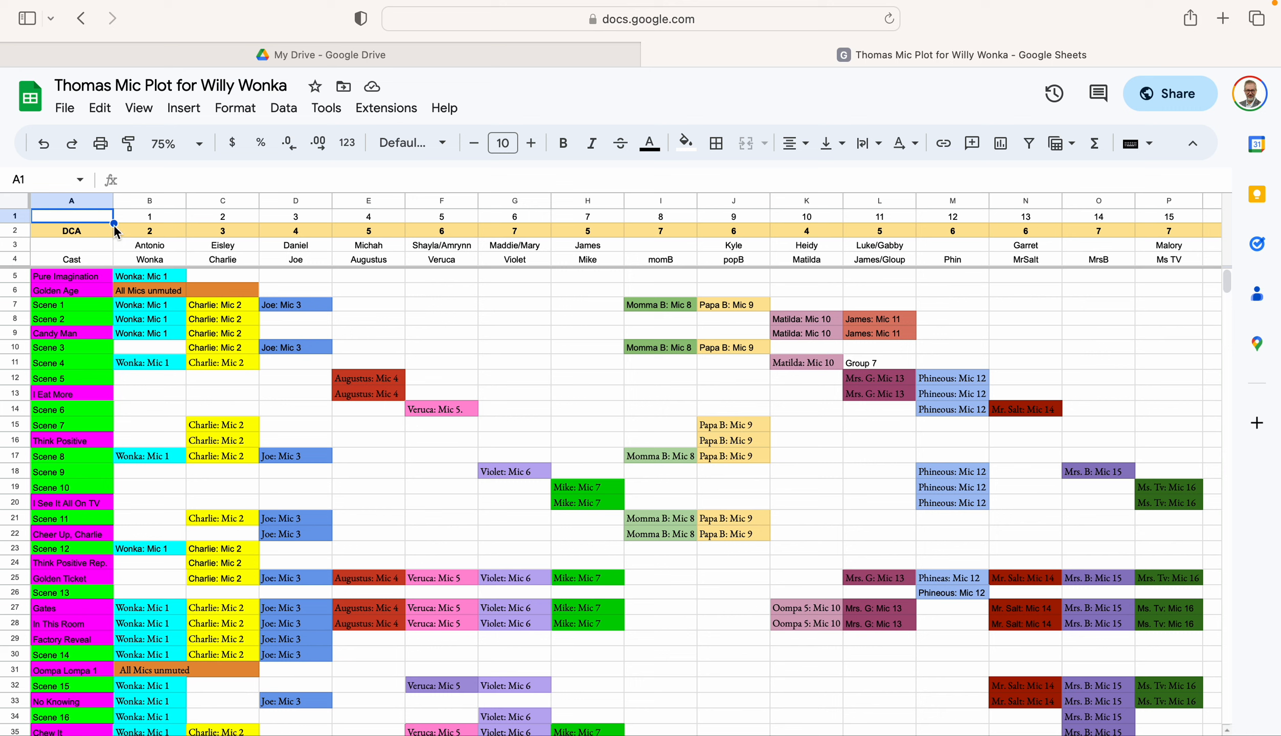
left_click(147, 217)
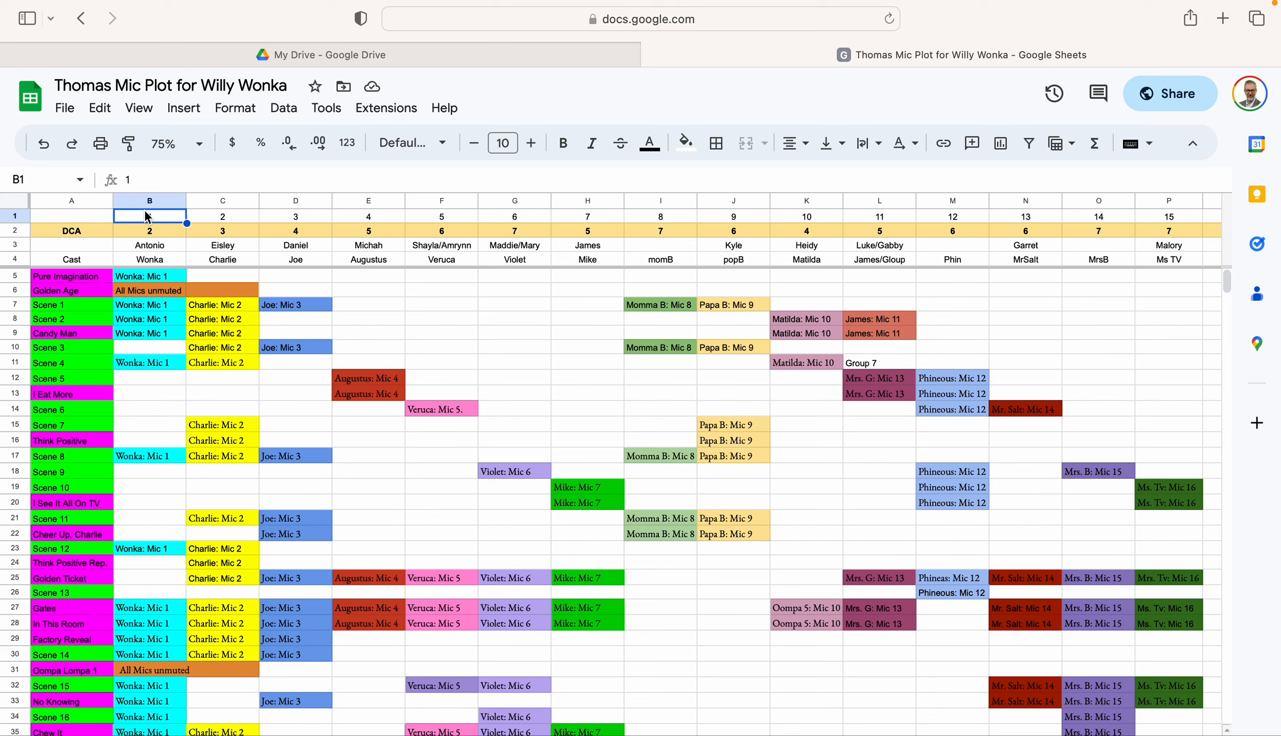
left_click(14, 216)
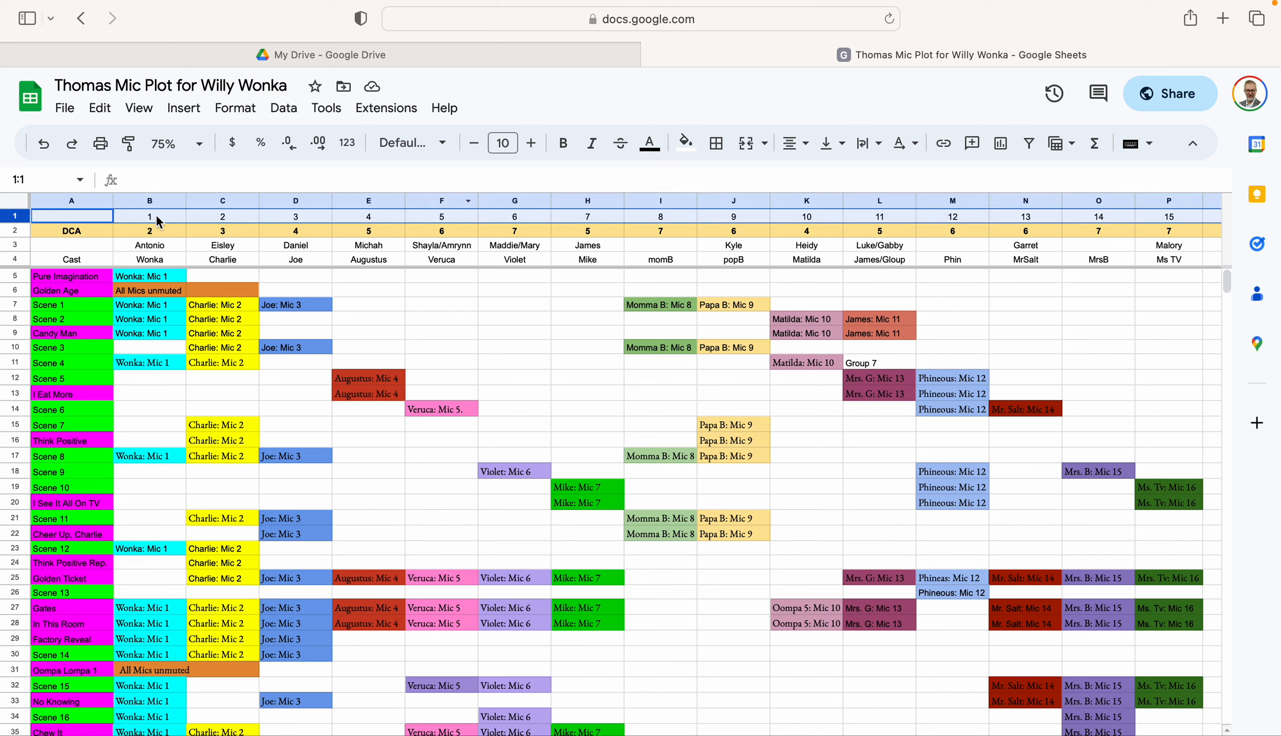
left_click(16, 233)
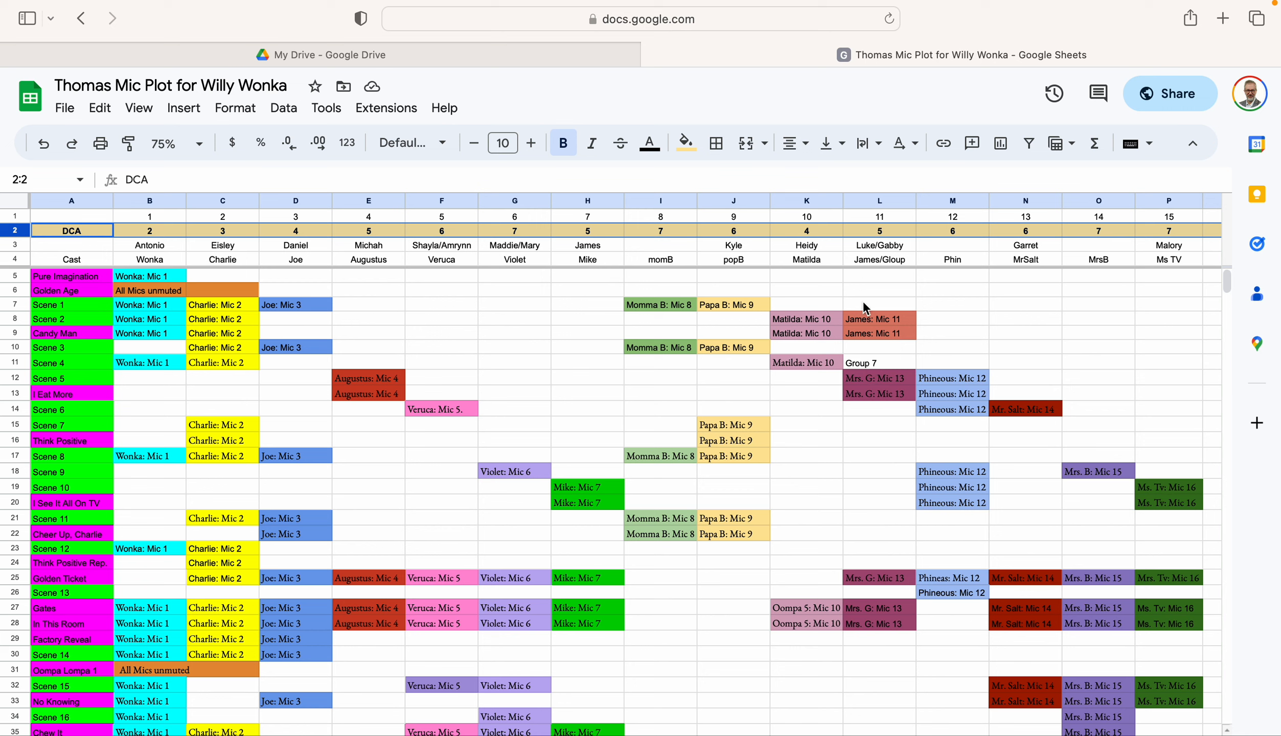
Set the DCA assignment for mic 11, the James/Gloup column, to 5/7 in cell L2
left_click(887, 230)
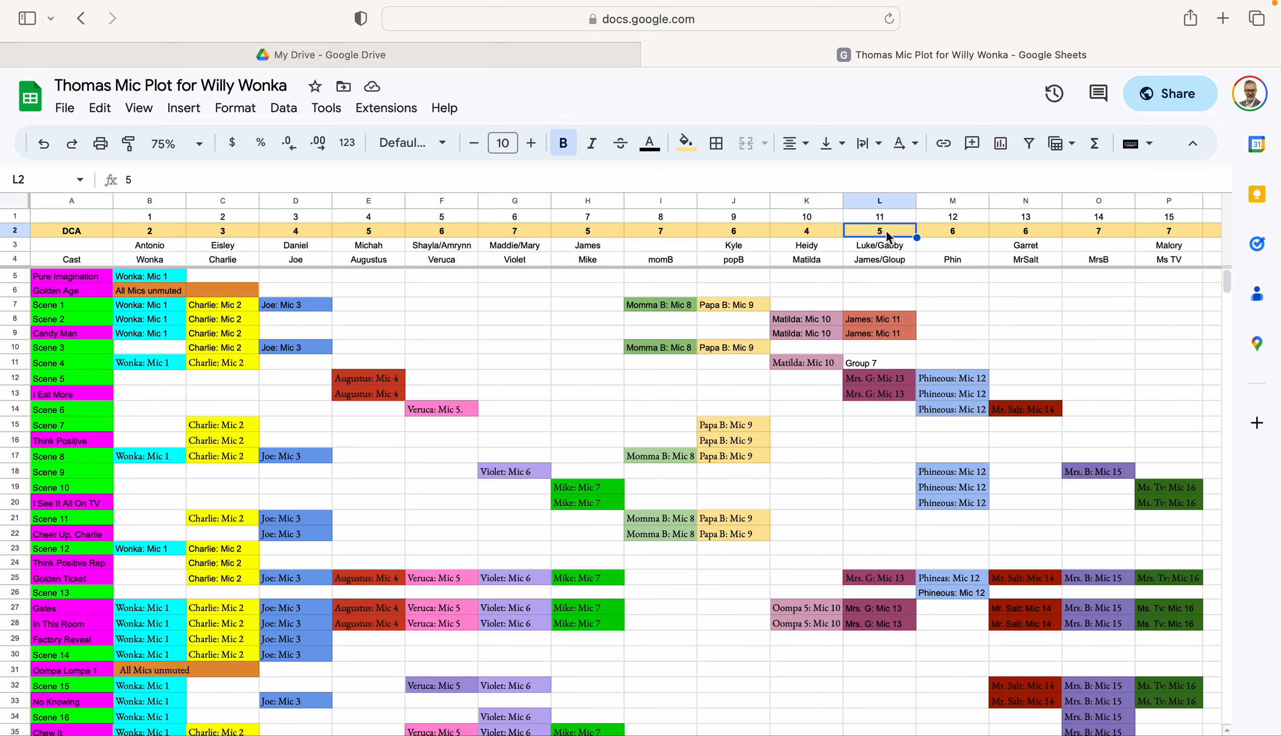
double_click(887, 230)
type("/")
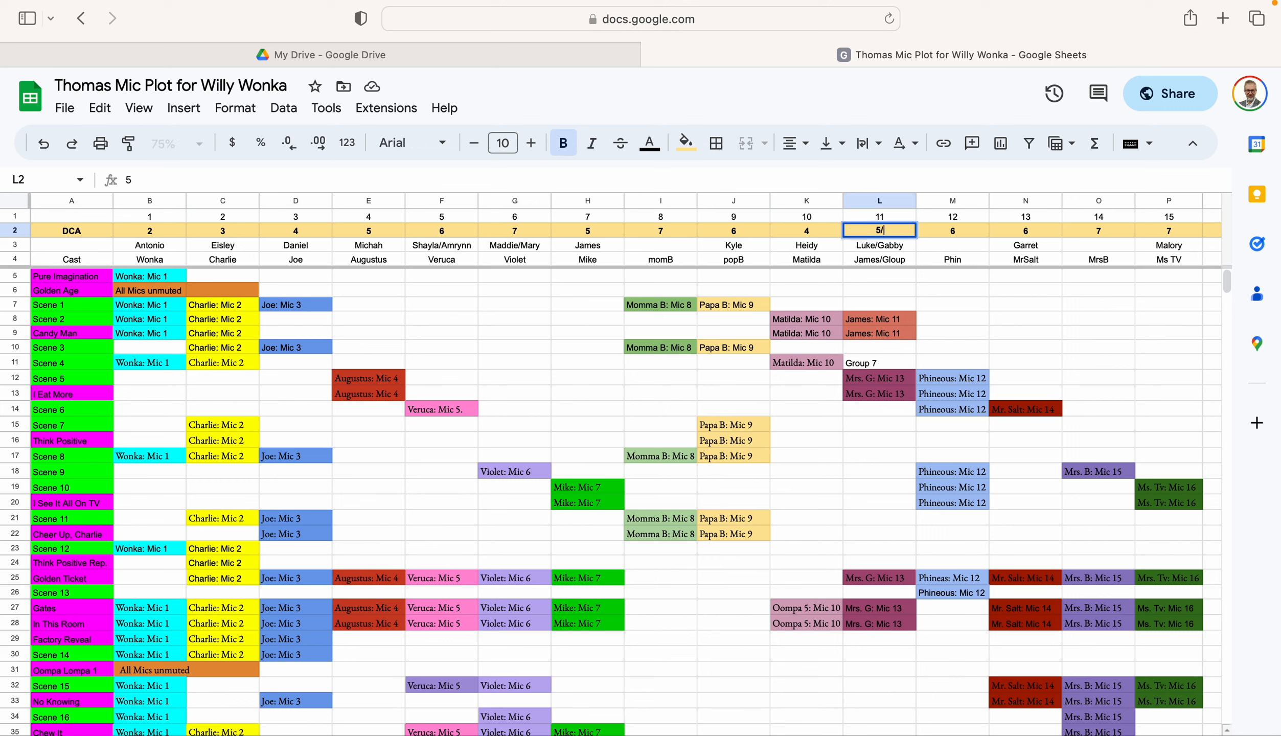
type("7")
key("Return")
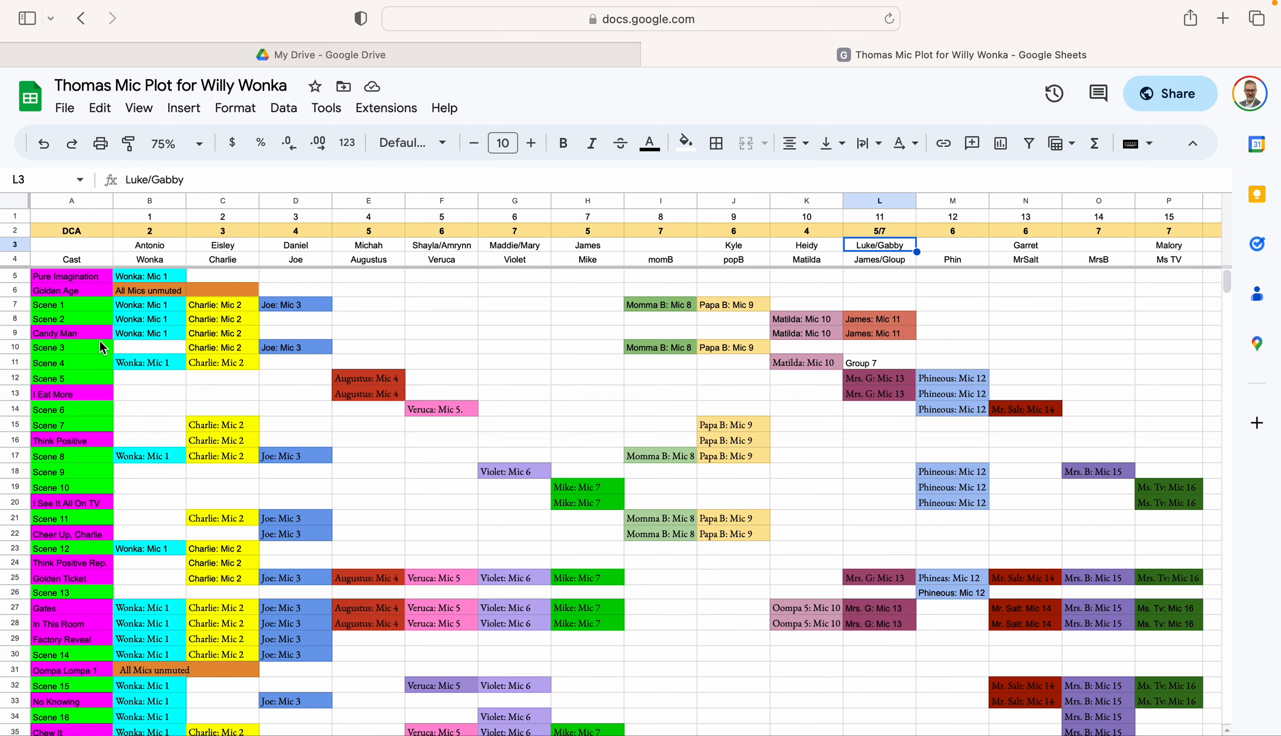
Take the spreadsheet window out of full screen and switch to the X32-Edit mixer
scroll(99, 340, "down", 4)
scroll(99, 339, "up", 4)
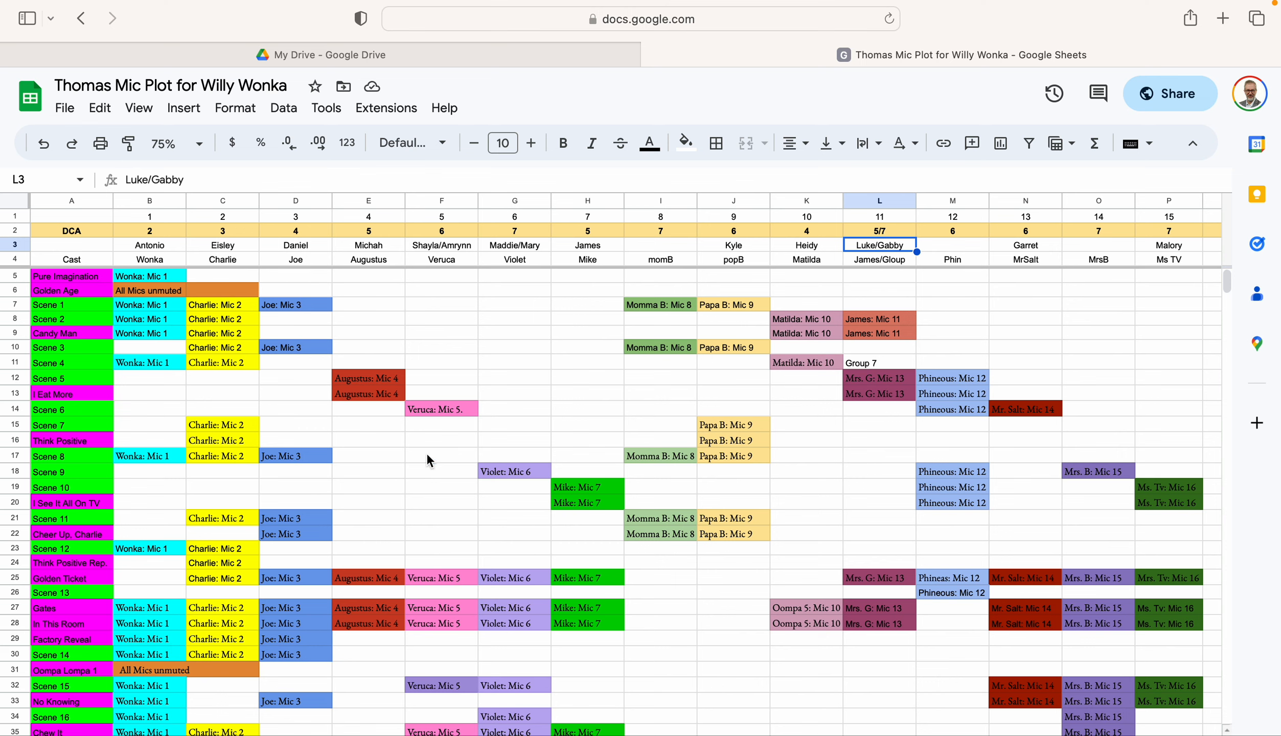
scroll(854, 459, "down", 3)
scroll(854, 459, "up", 3)
mouse_move(181, 3)
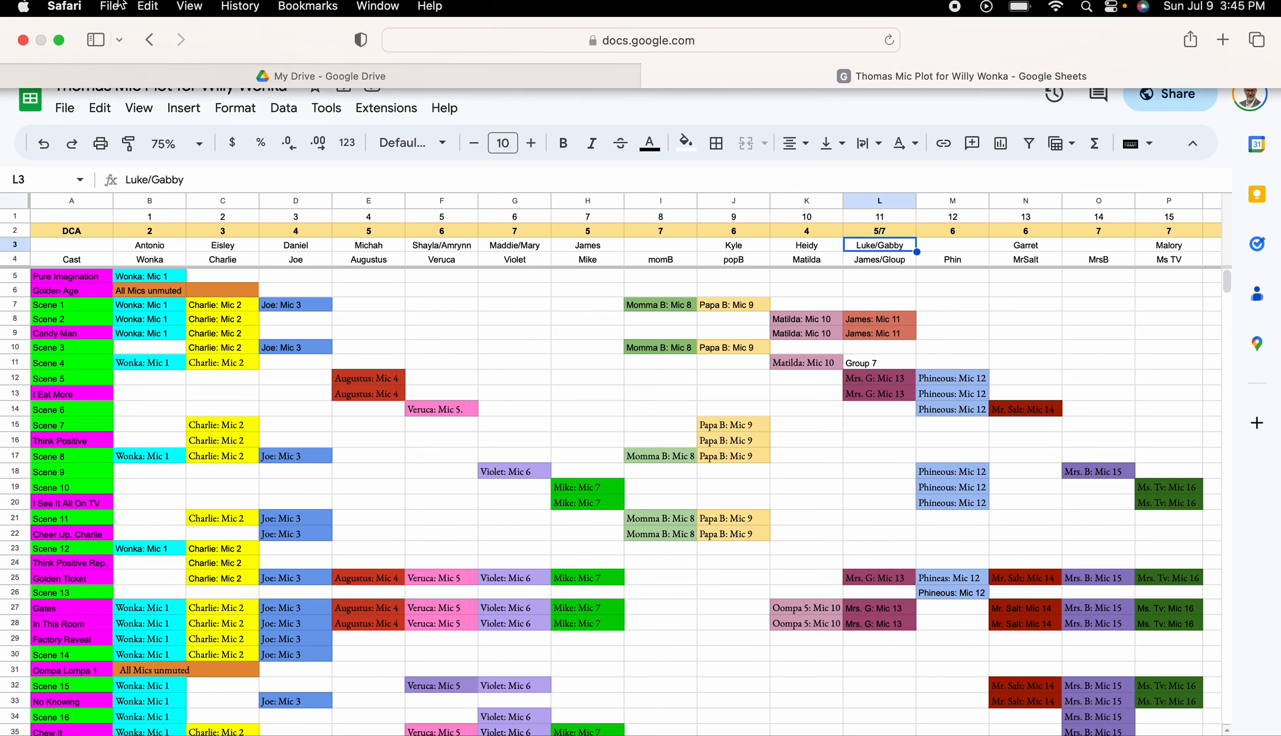
left_click(60, 40)
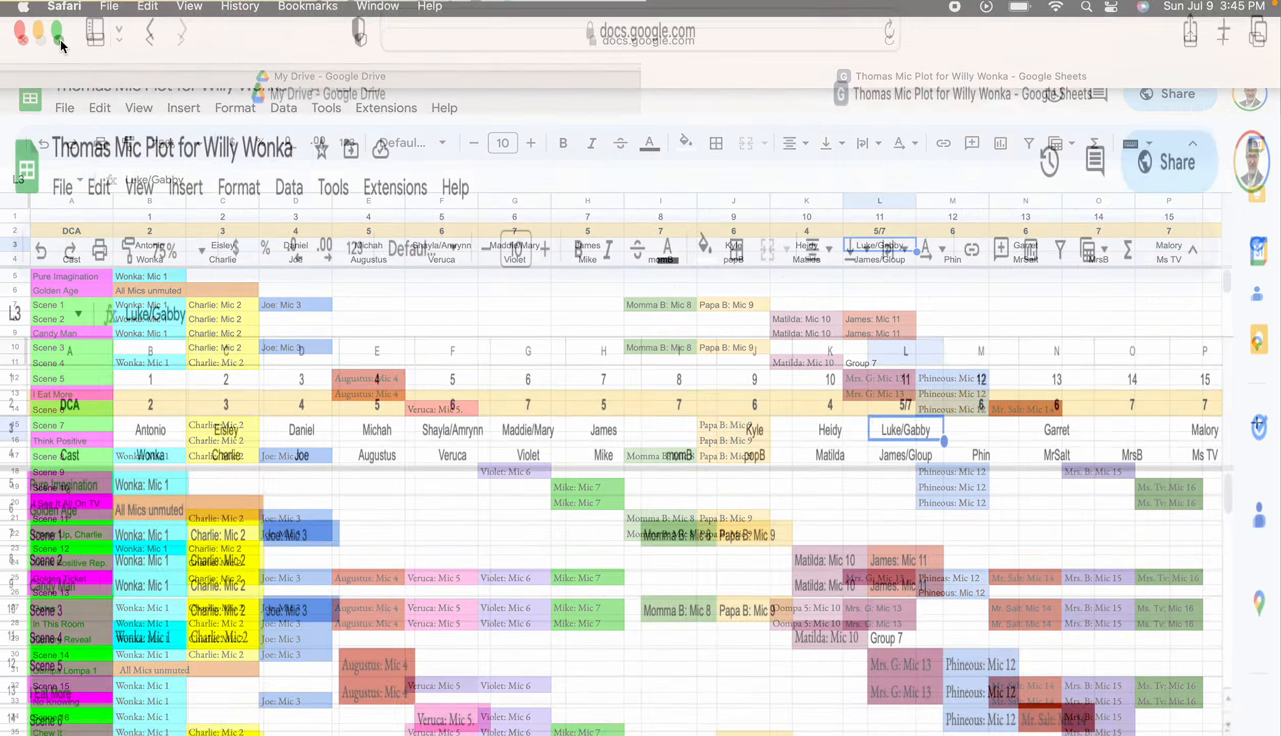
left_click(765, 96)
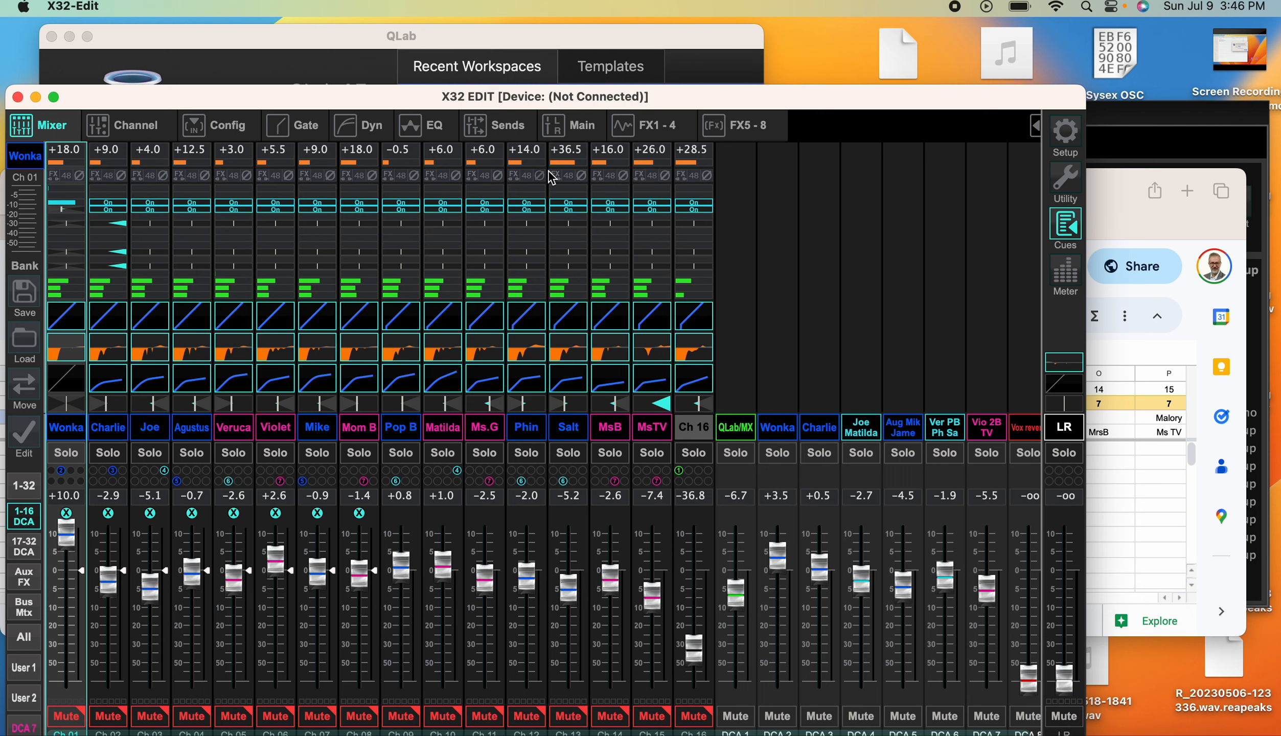
Lower the Wonka channel 1 fader to +2.3 dB and bring the Show Control window with the snippet list forward
mouse_move(556, 190)
left_click_drag(71, 546, 74, 569)
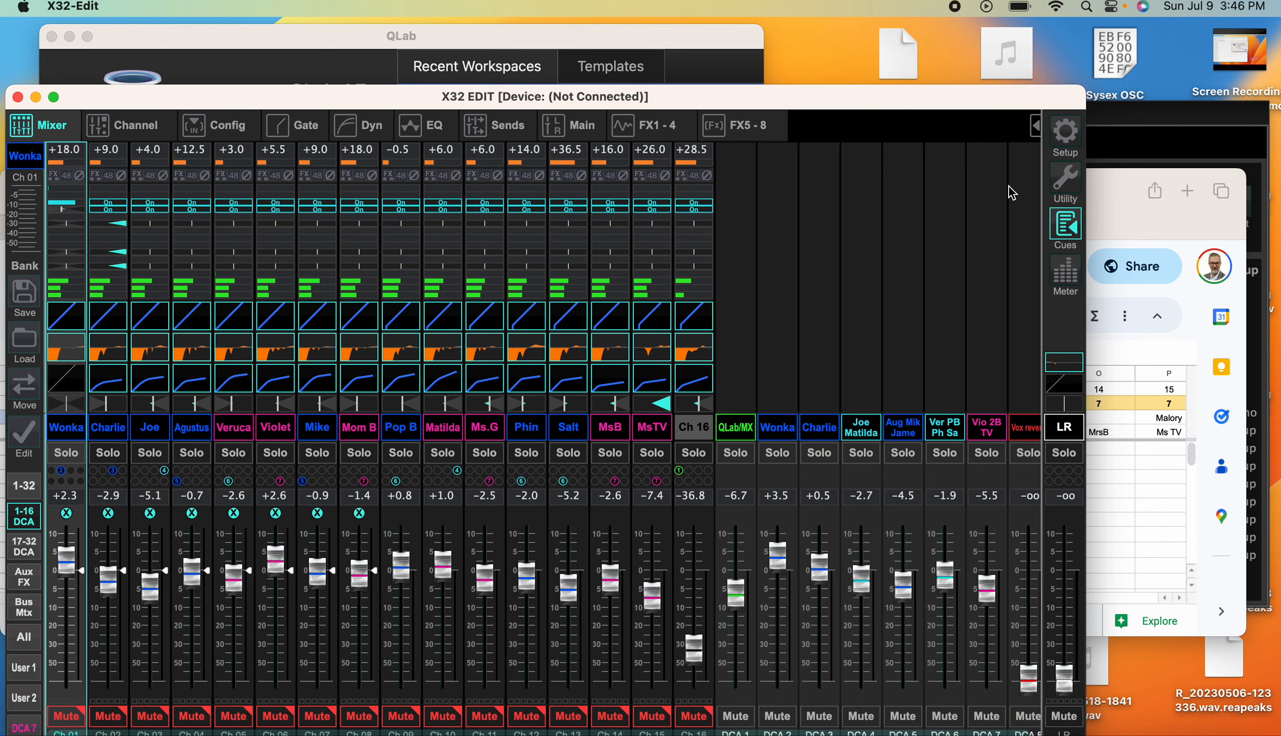
left_click(1103, 123)
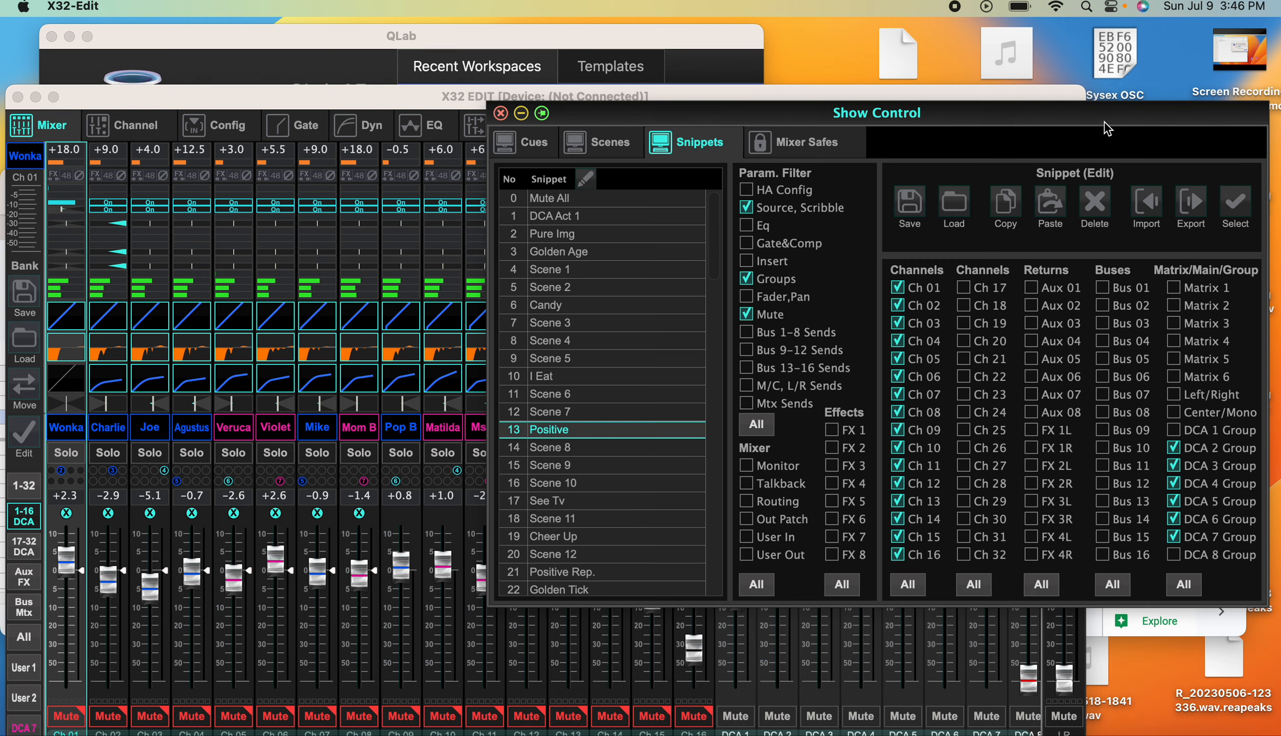
left_click_drag(943, 109, 916, 150)
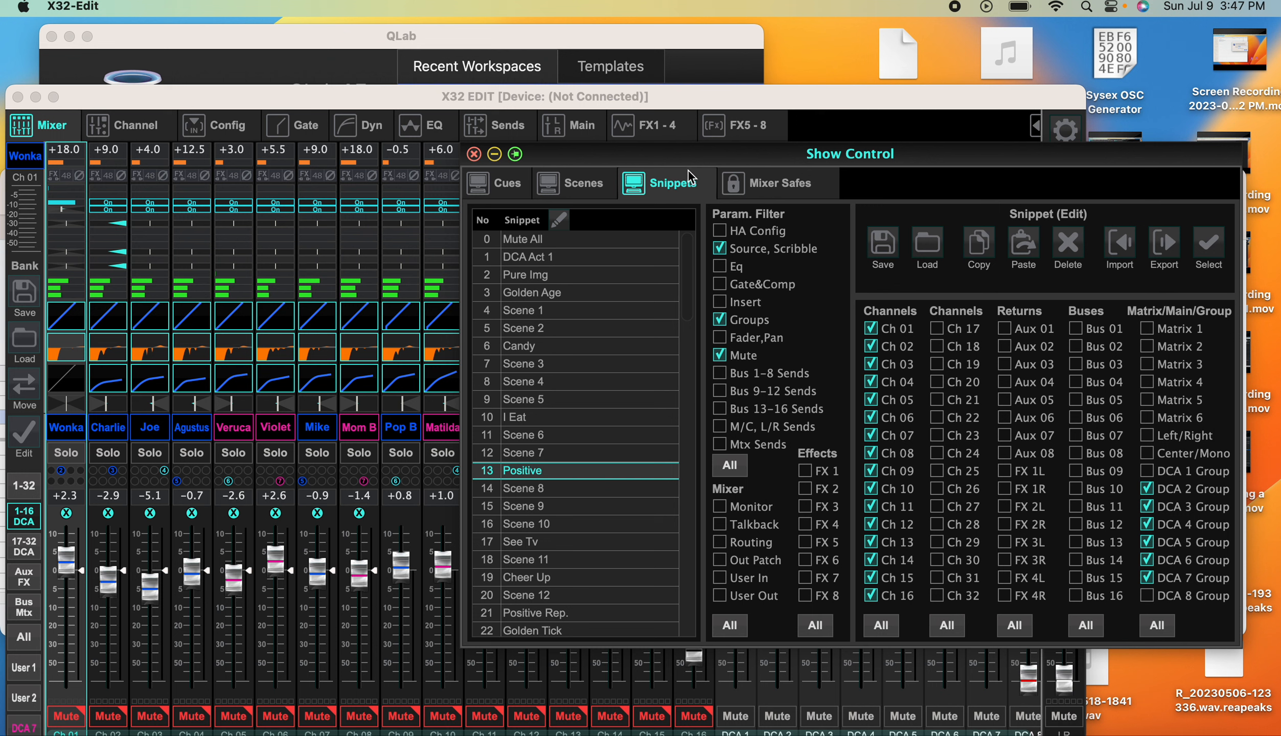
left_click_drag(693, 160, 715, 152)
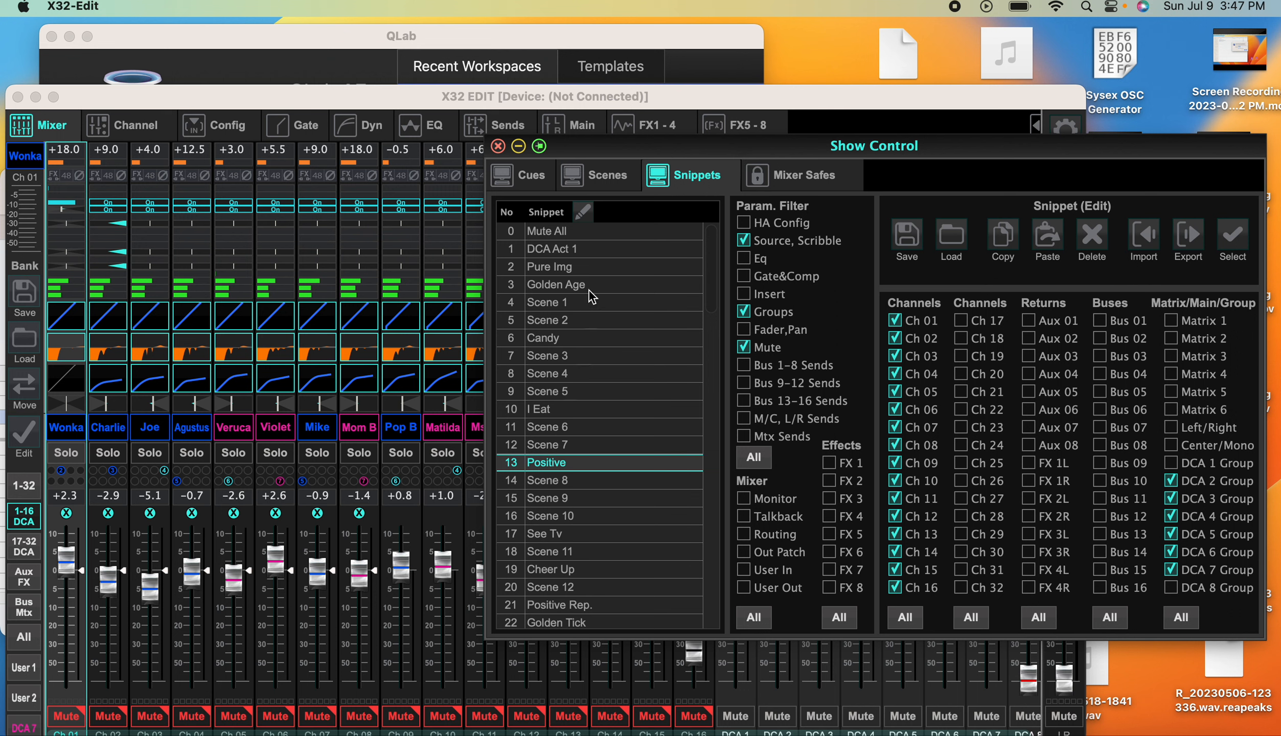
Load snippet 2, Pure Img, with the Show Control window moved clear of the mixer channels
left_click(575, 269)
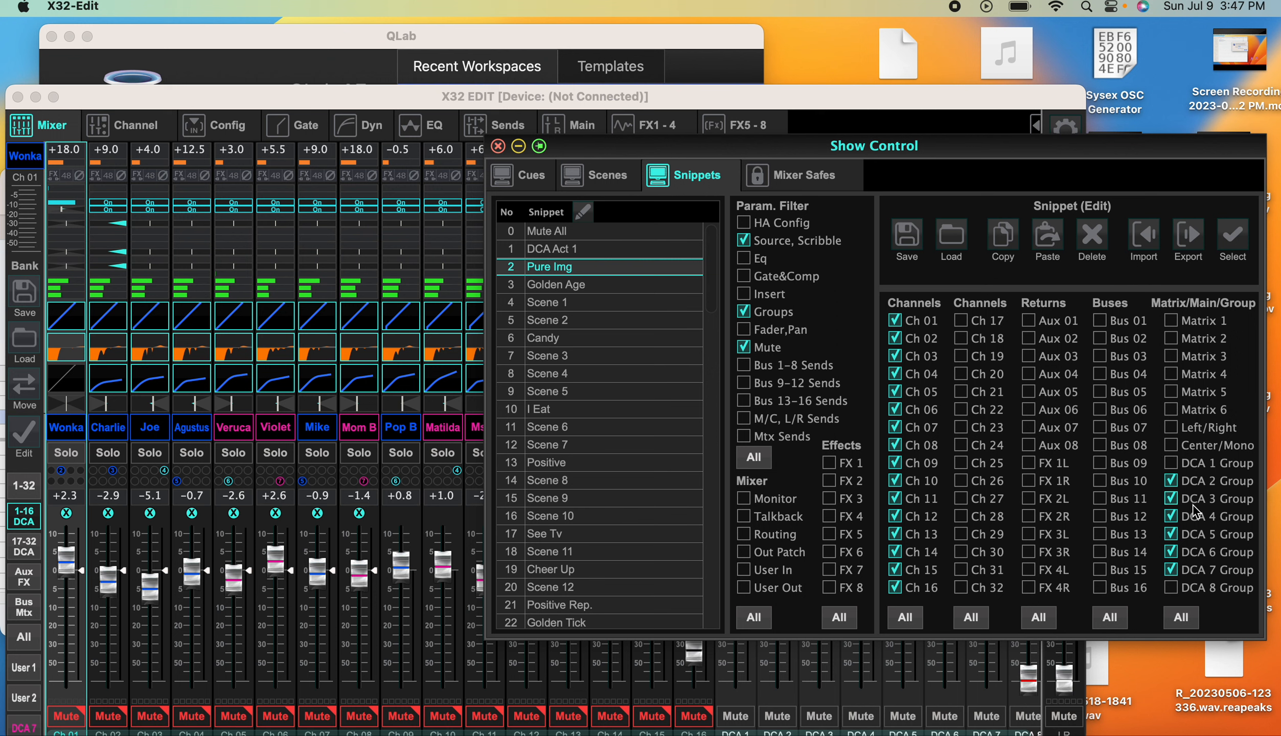
left_click(1172, 534)
left_click_drag(700, 148, 895, 65)
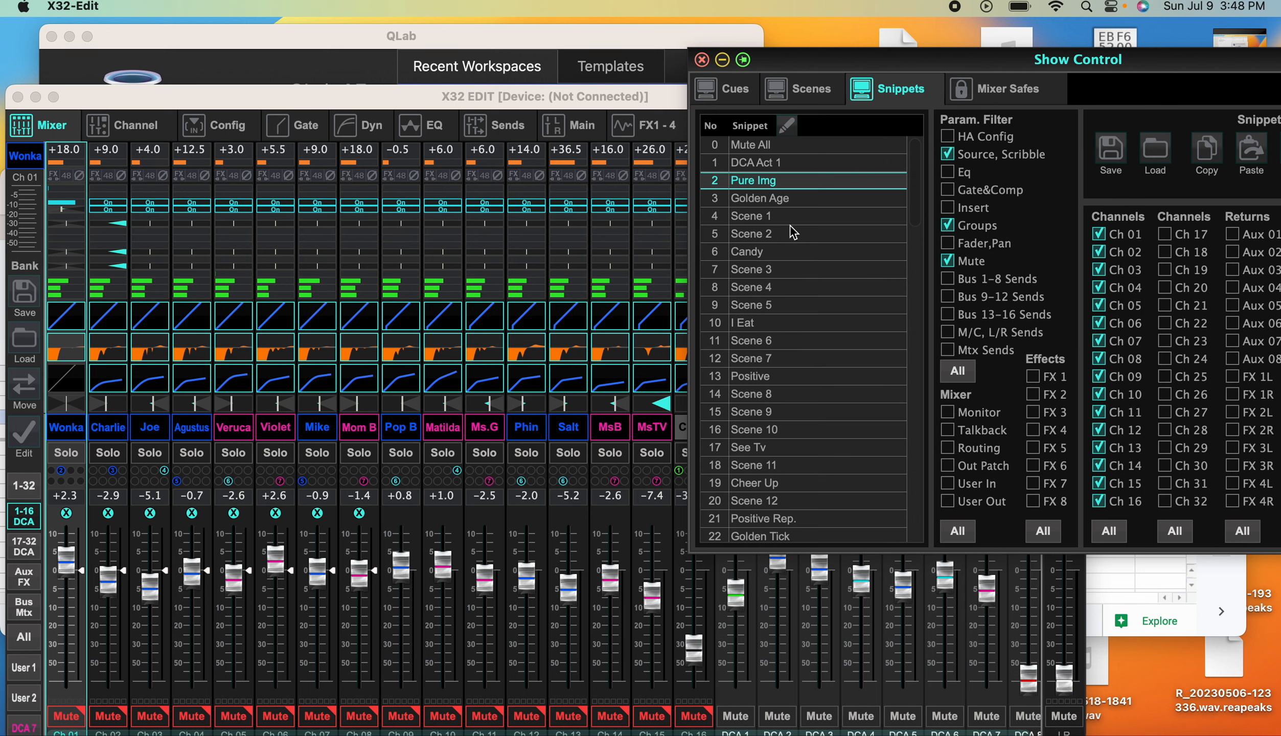
double_click(773, 183)
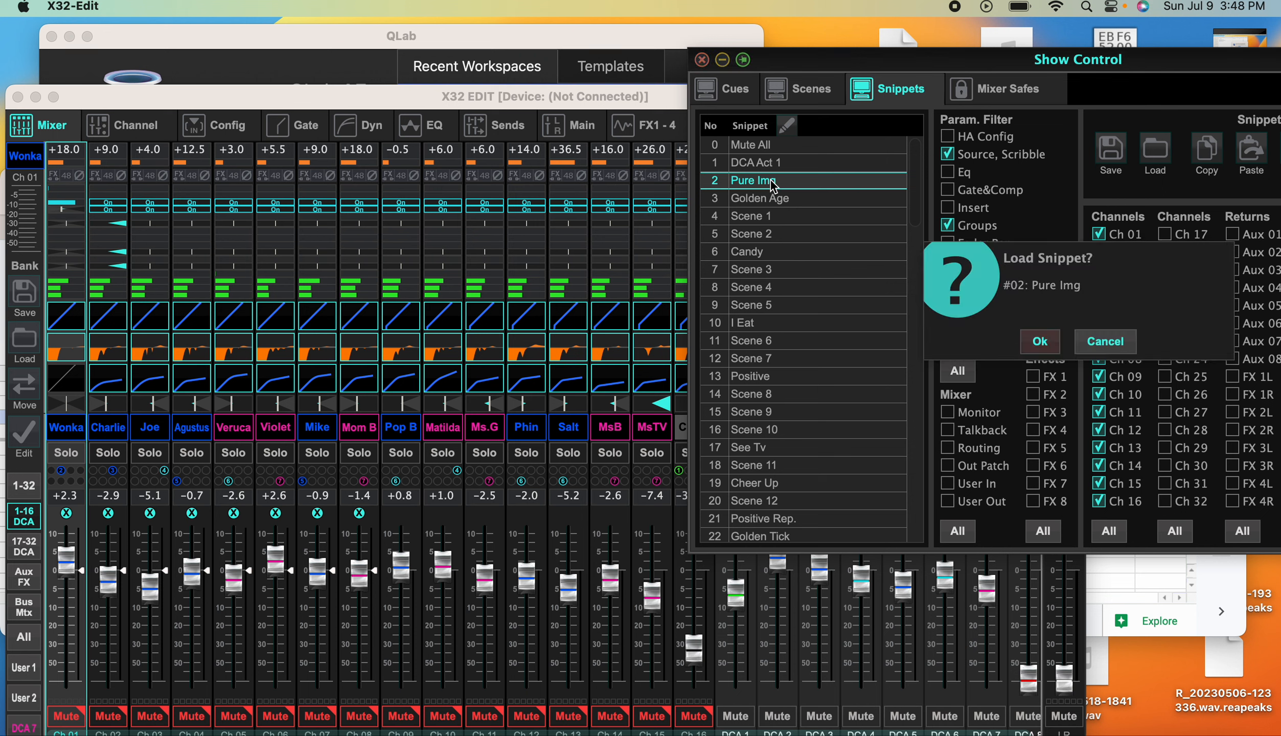
left_click(1039, 341)
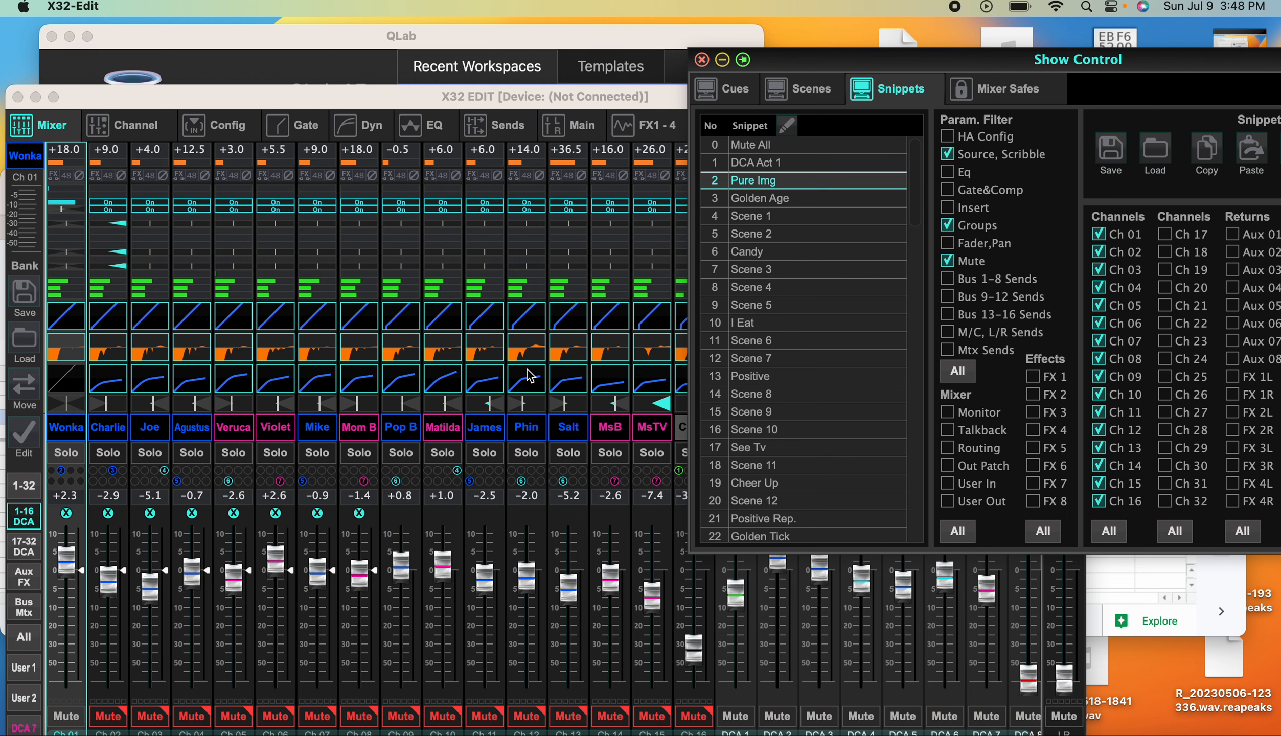
Arrange the mixer and Show Control windows so the DCA strips, channel mute buttons and snippet list are visible together
left_click_drag(872, 72, 1160, 100)
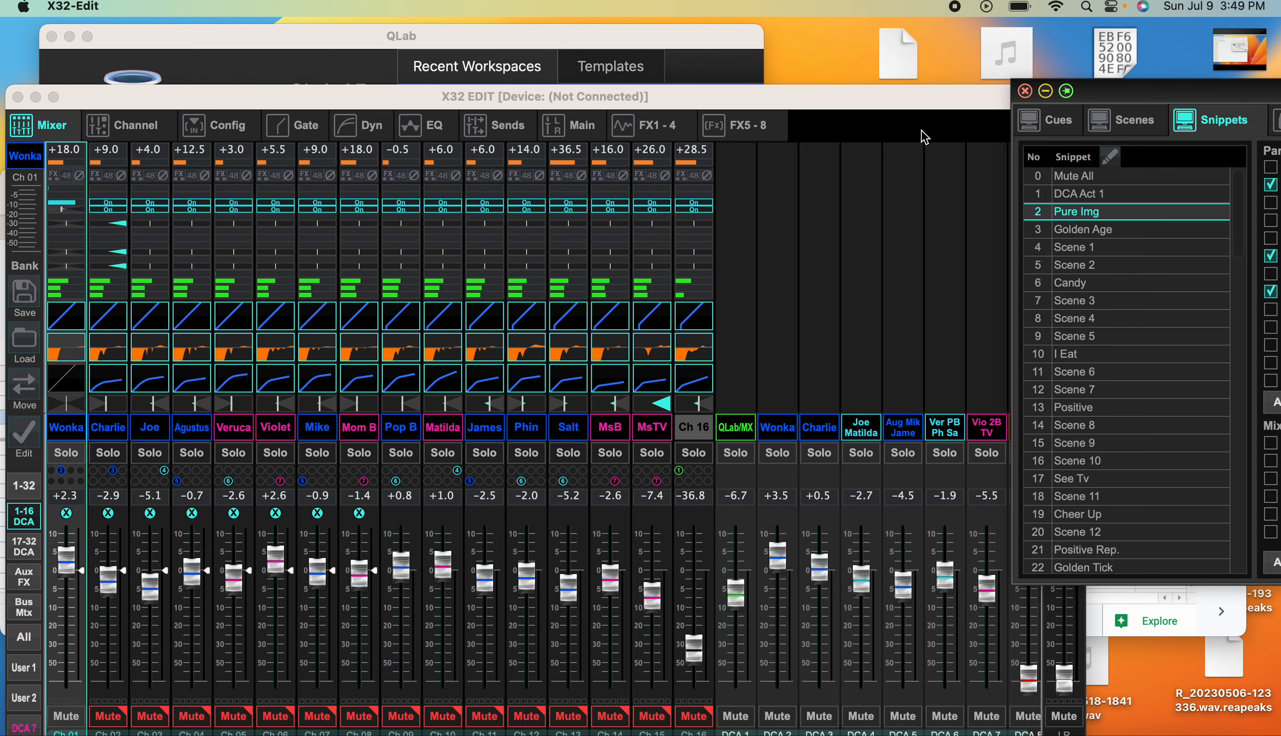
left_click_drag(890, 105, 886, 76)
left_click(1125, 96)
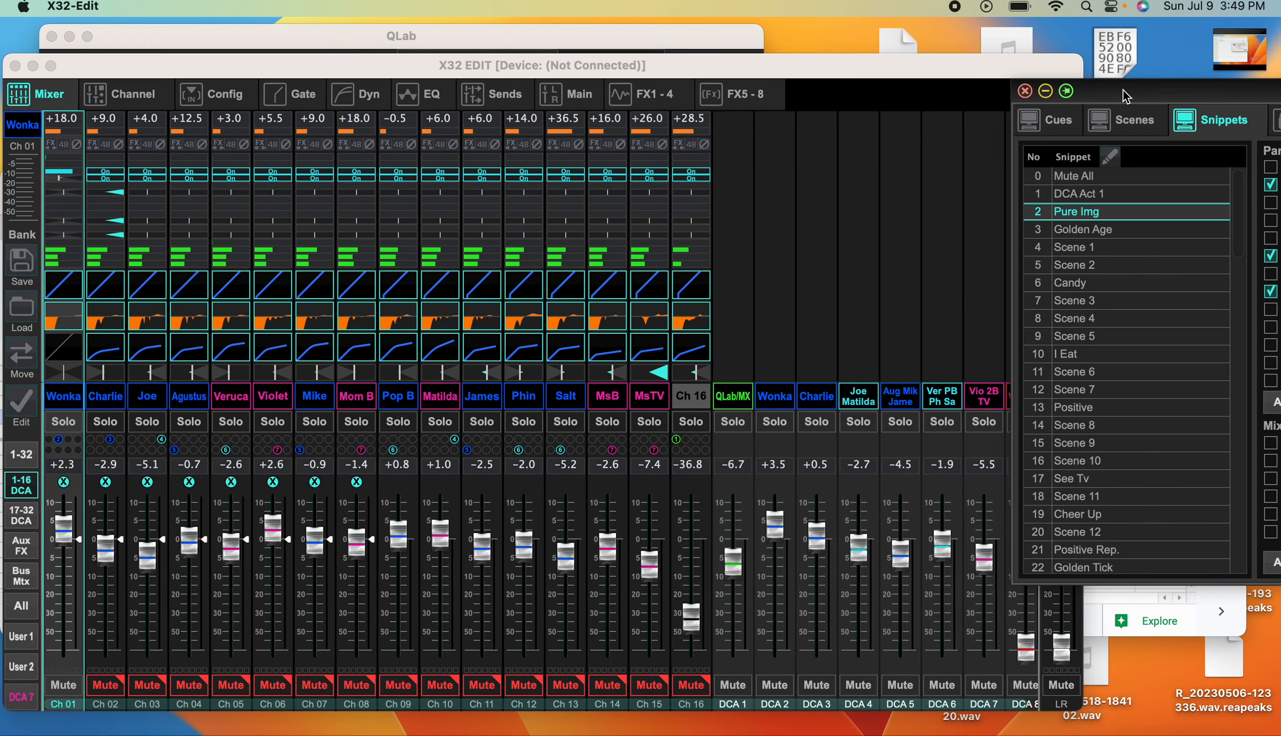
Load the snippets Golden Age, Scene 1 and Scene 2 one after another onto the mixer
double_click(1087, 233)
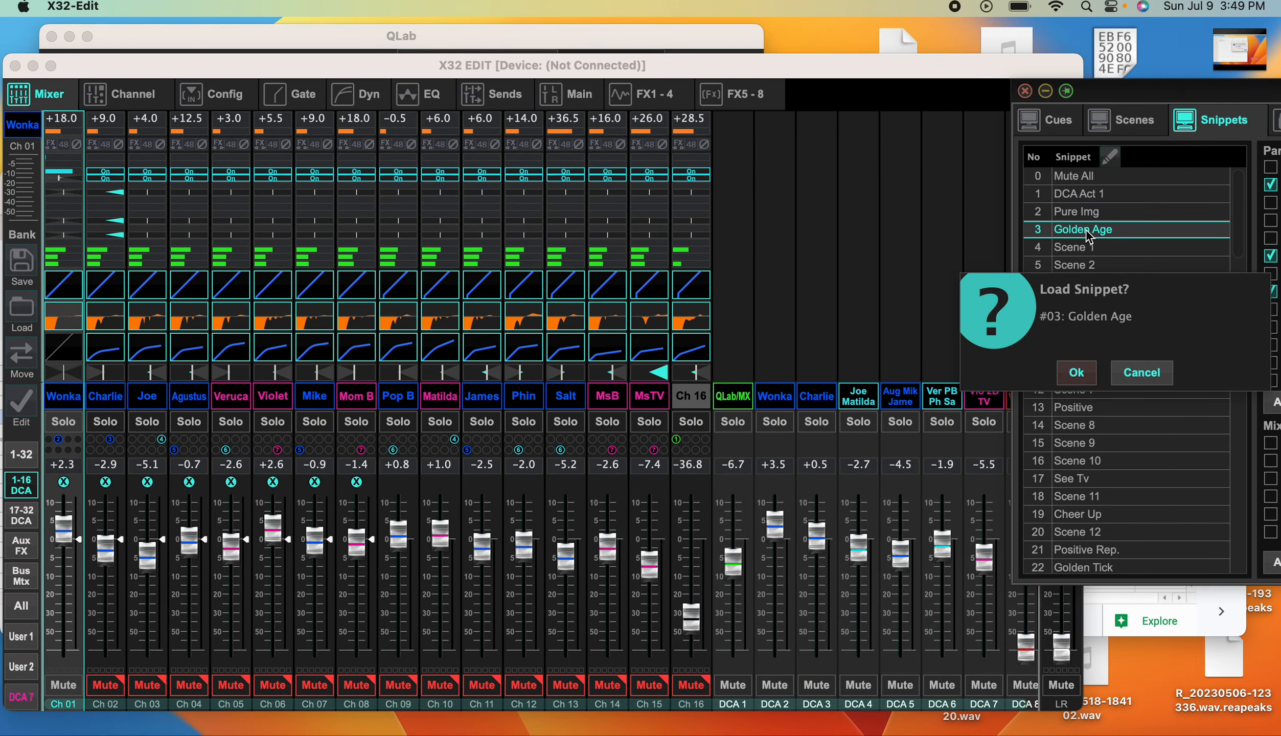
left_click(1076, 372)
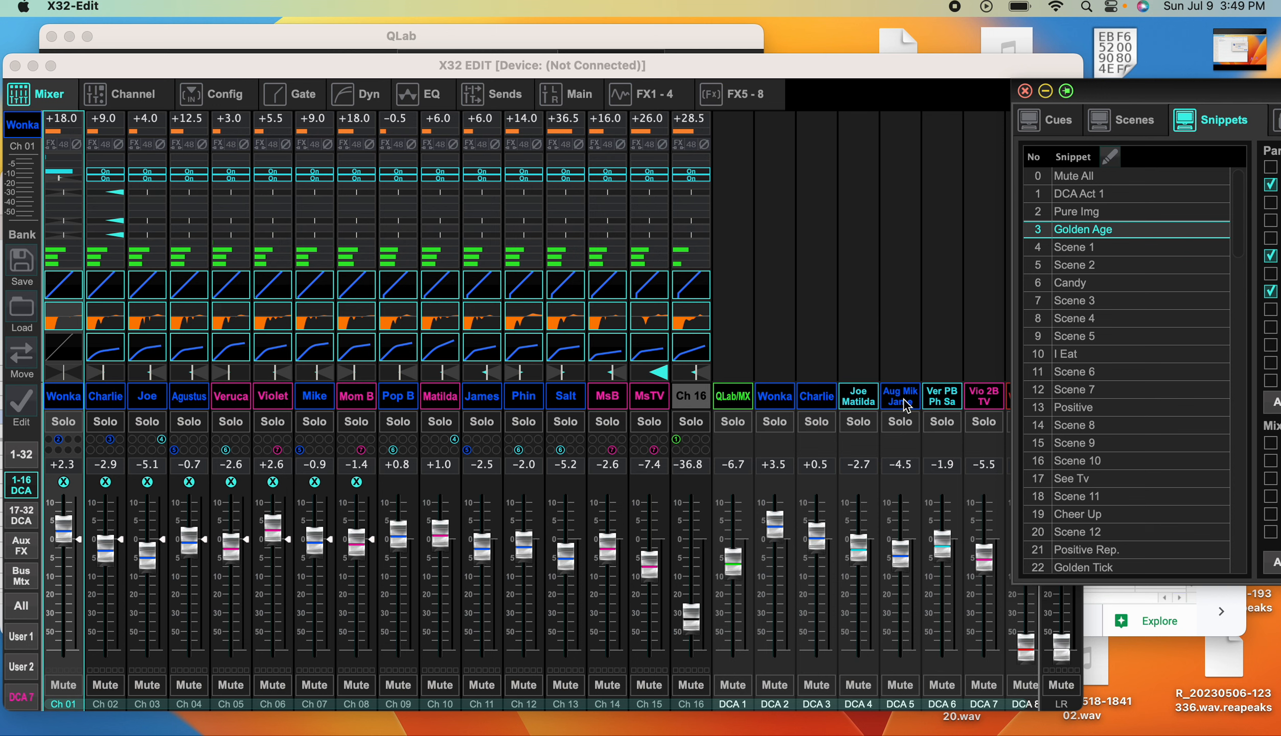
double_click(1112, 249)
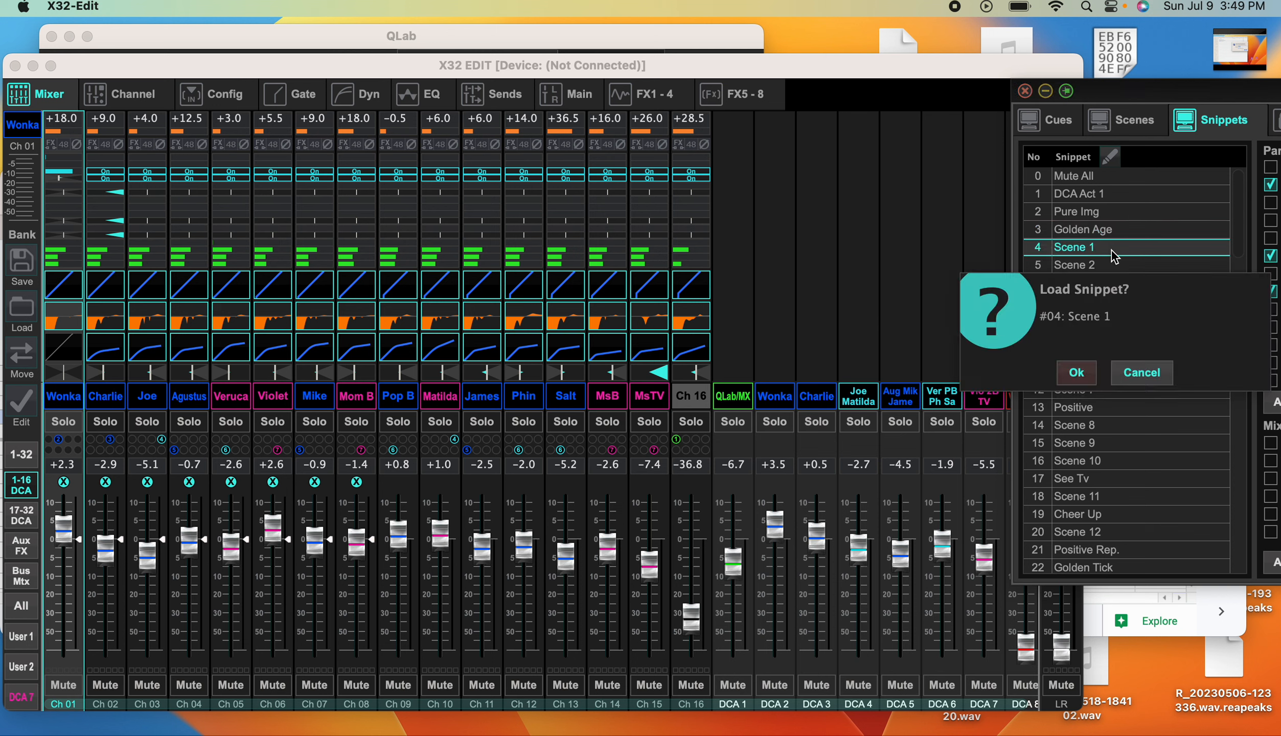
left_click(1082, 374)
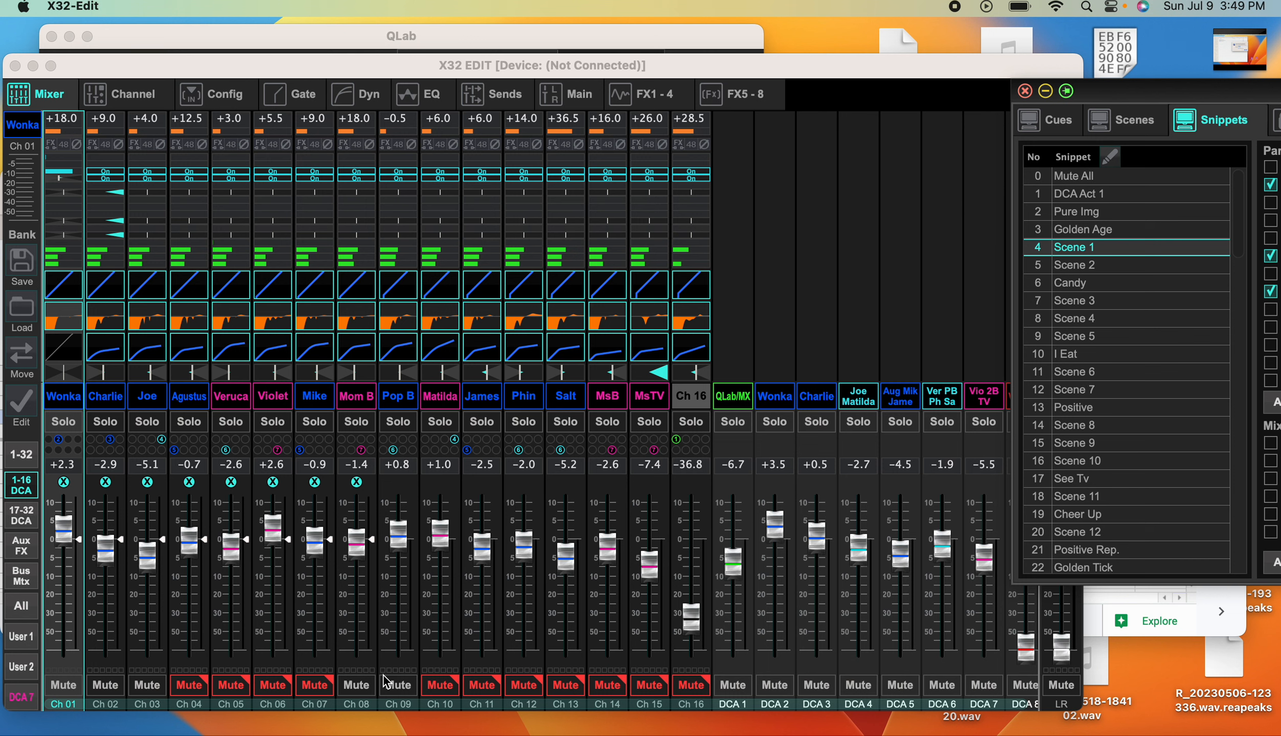
left_click(1080, 268)
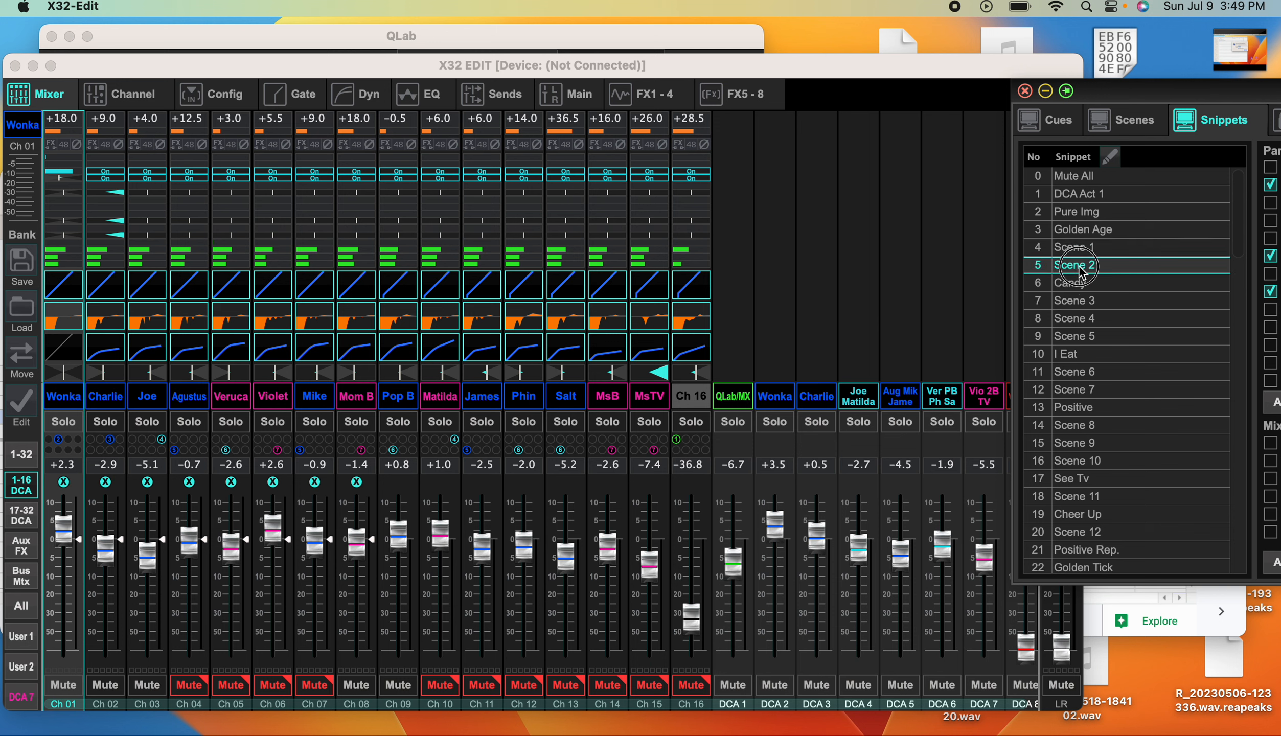
left_click(1074, 372)
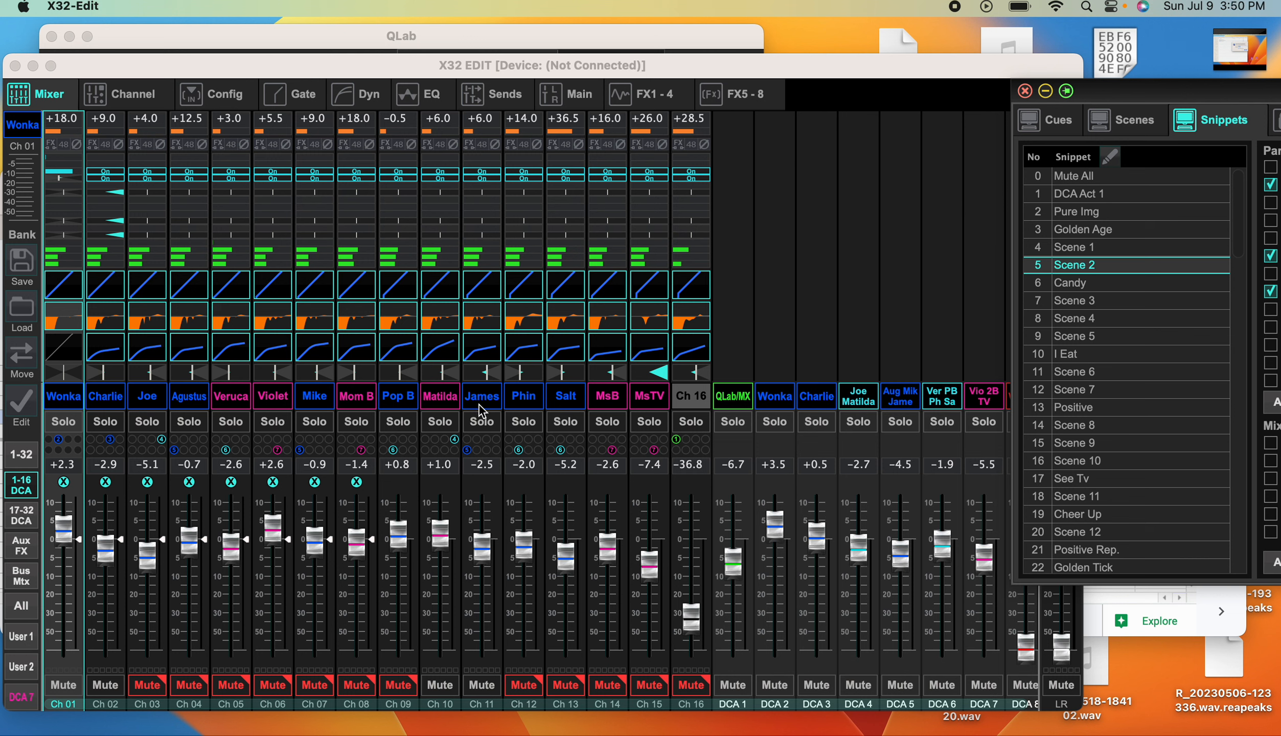
Load the snippets Candy, Scene 3 and Scene 4 one after another onto the mixer
double_click(1082, 287)
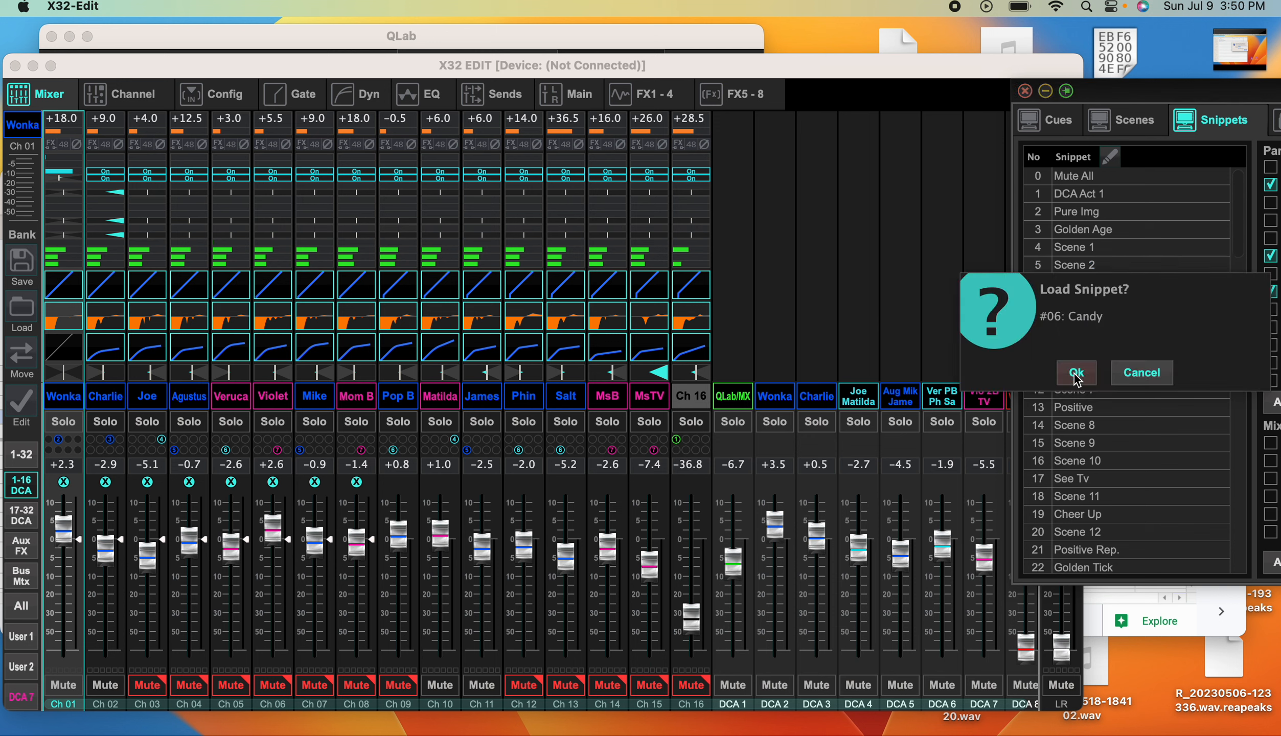
left_click(1076, 373)
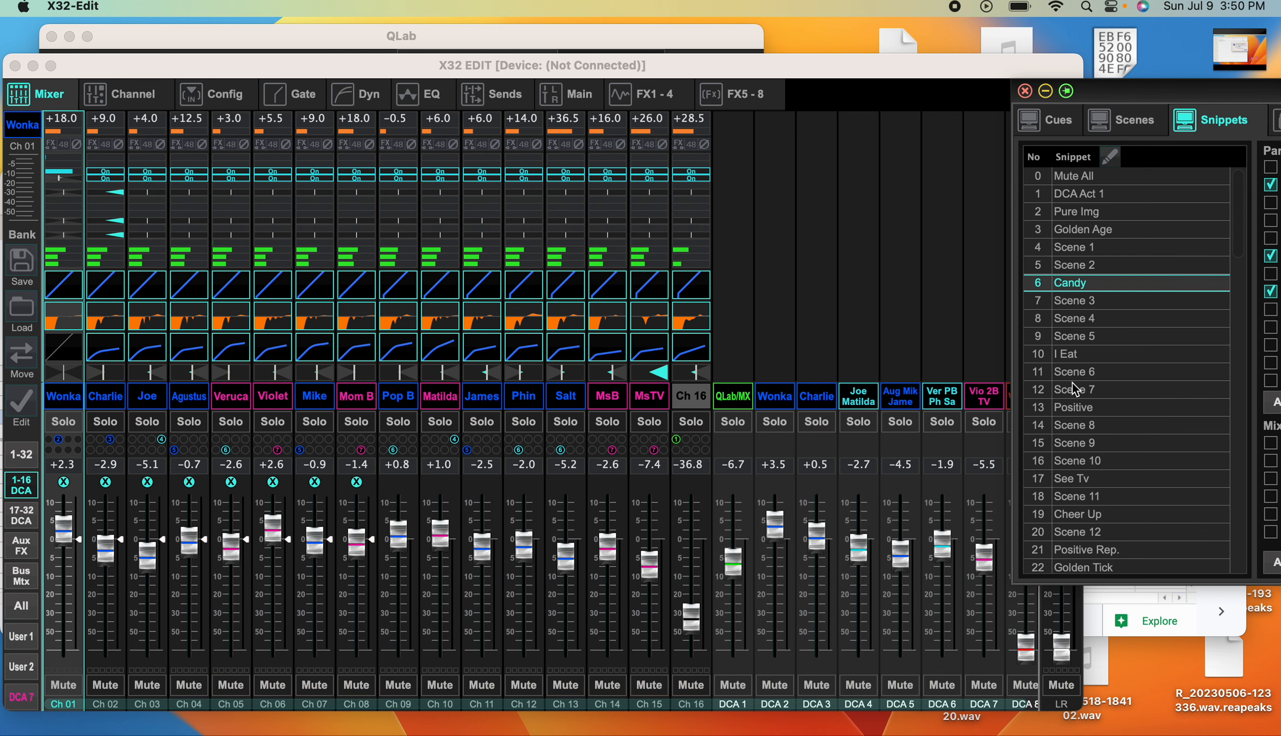
double_click(1081, 303)
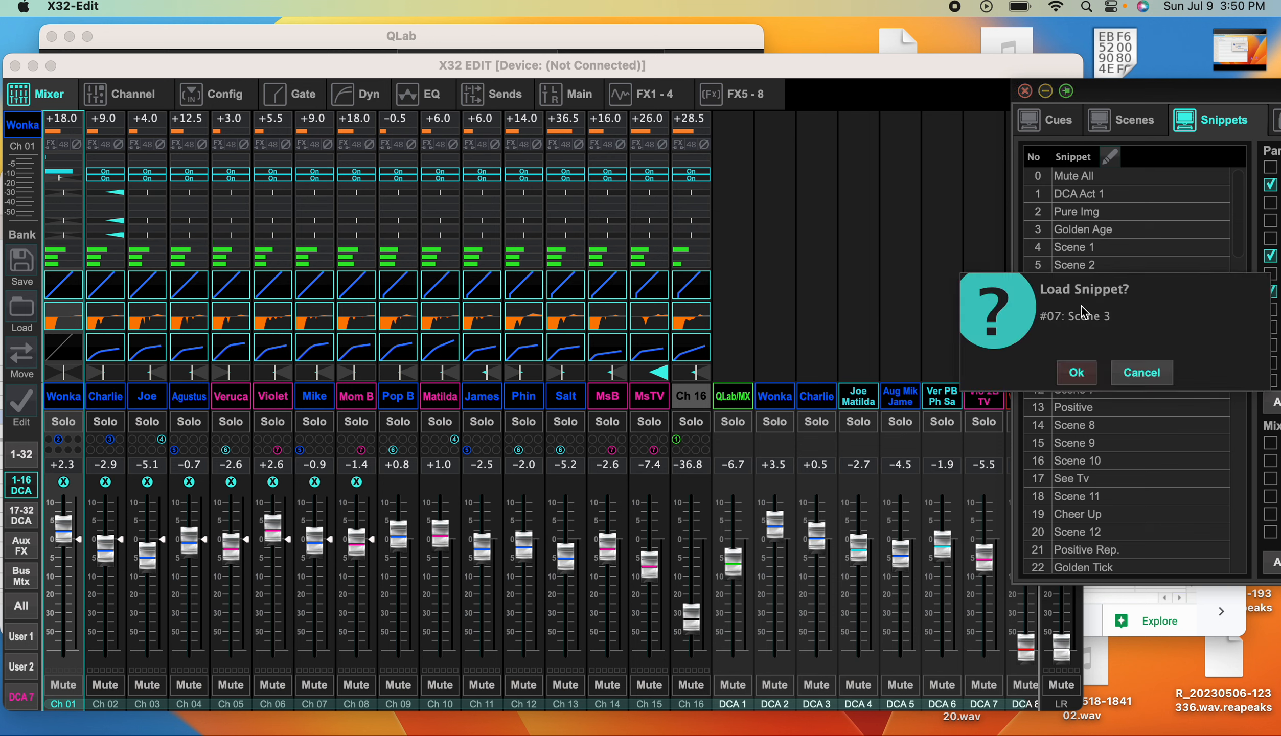
left_click(1077, 373)
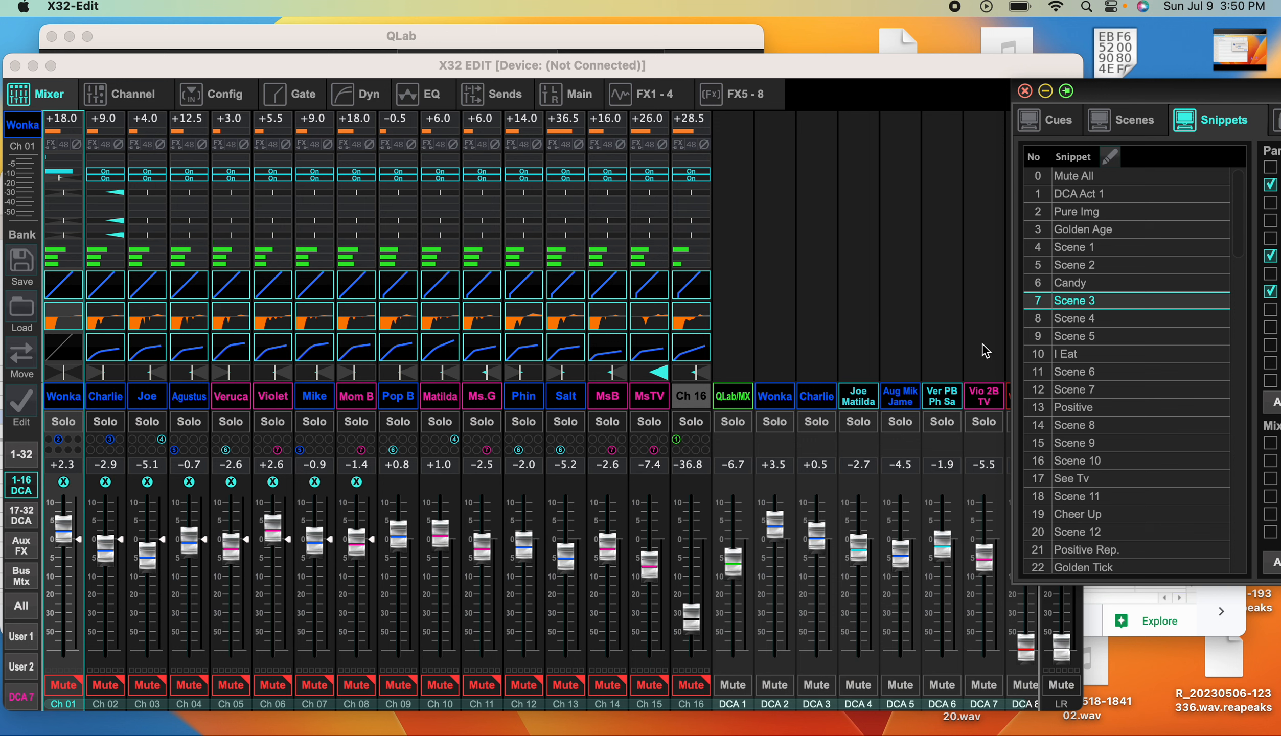
double_click(1078, 319)
left_click(1070, 374)
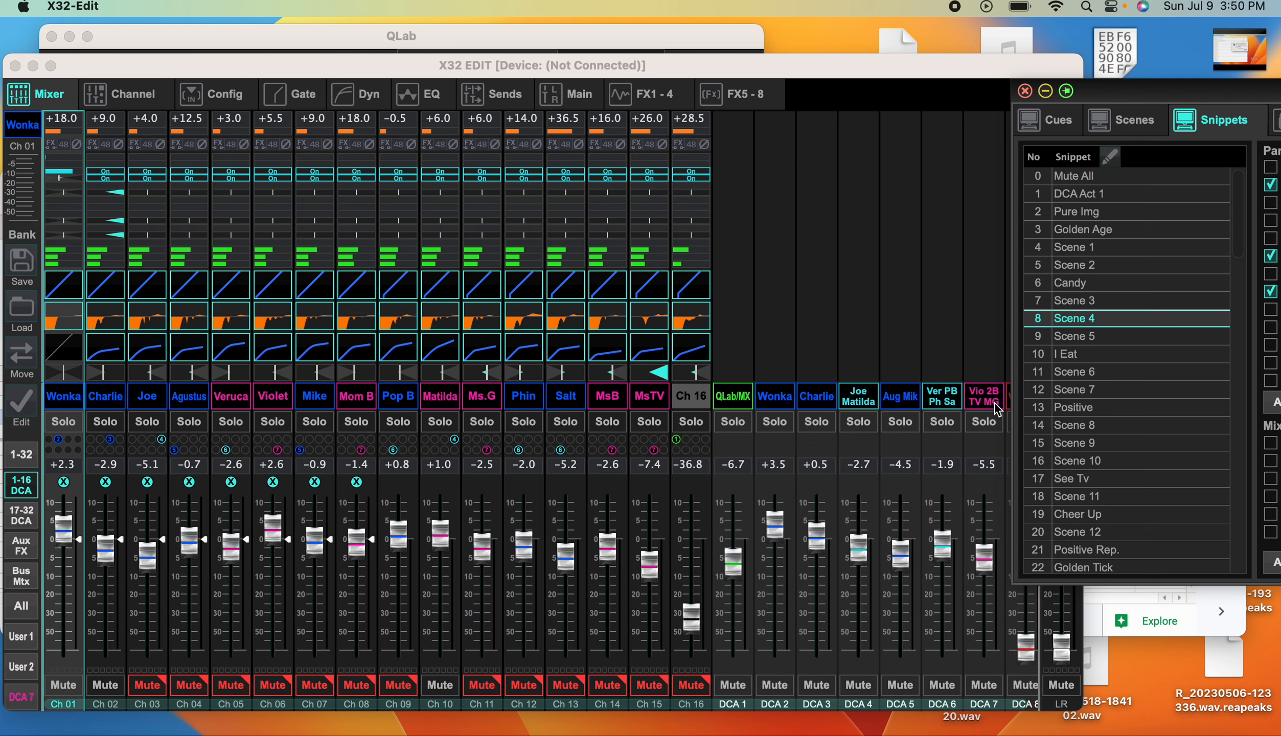
Reload the Scene 3 snippet followed by Scene 4 to compare their channel mutes and DCA names
left_click(1085, 307)
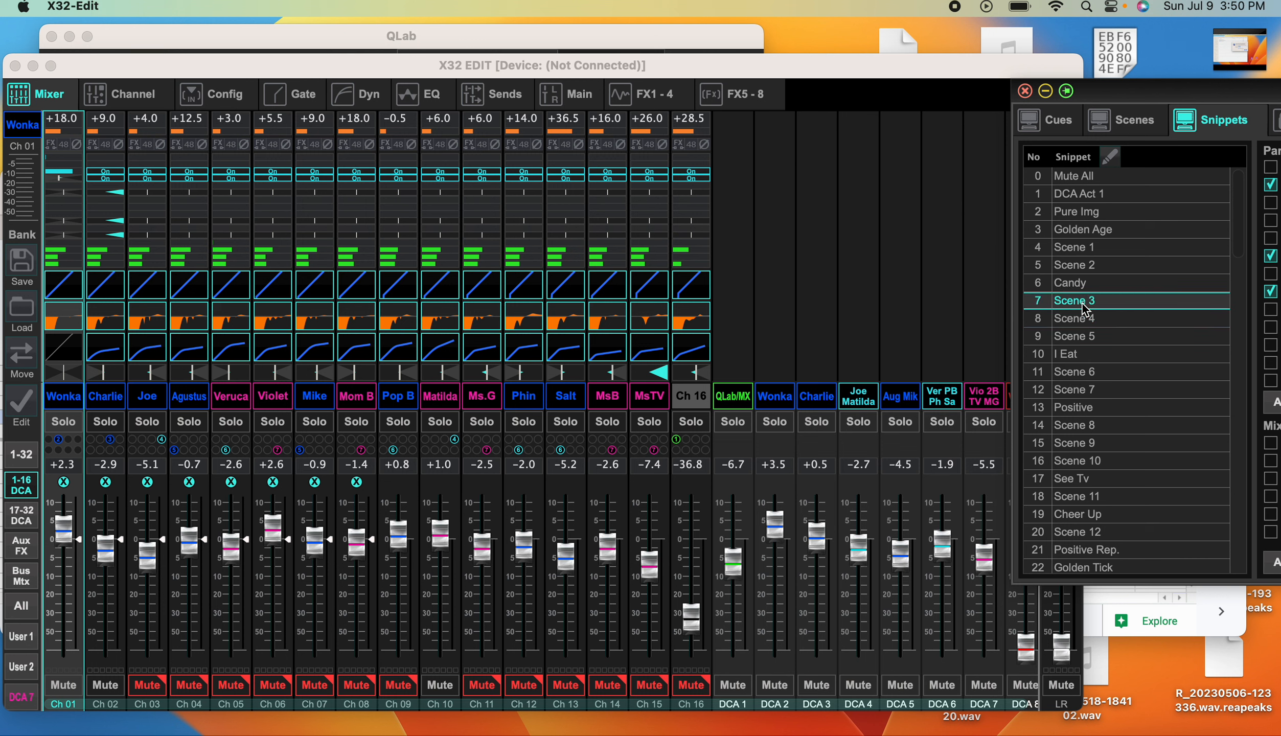
double_click(1084, 306)
left_click(1083, 379)
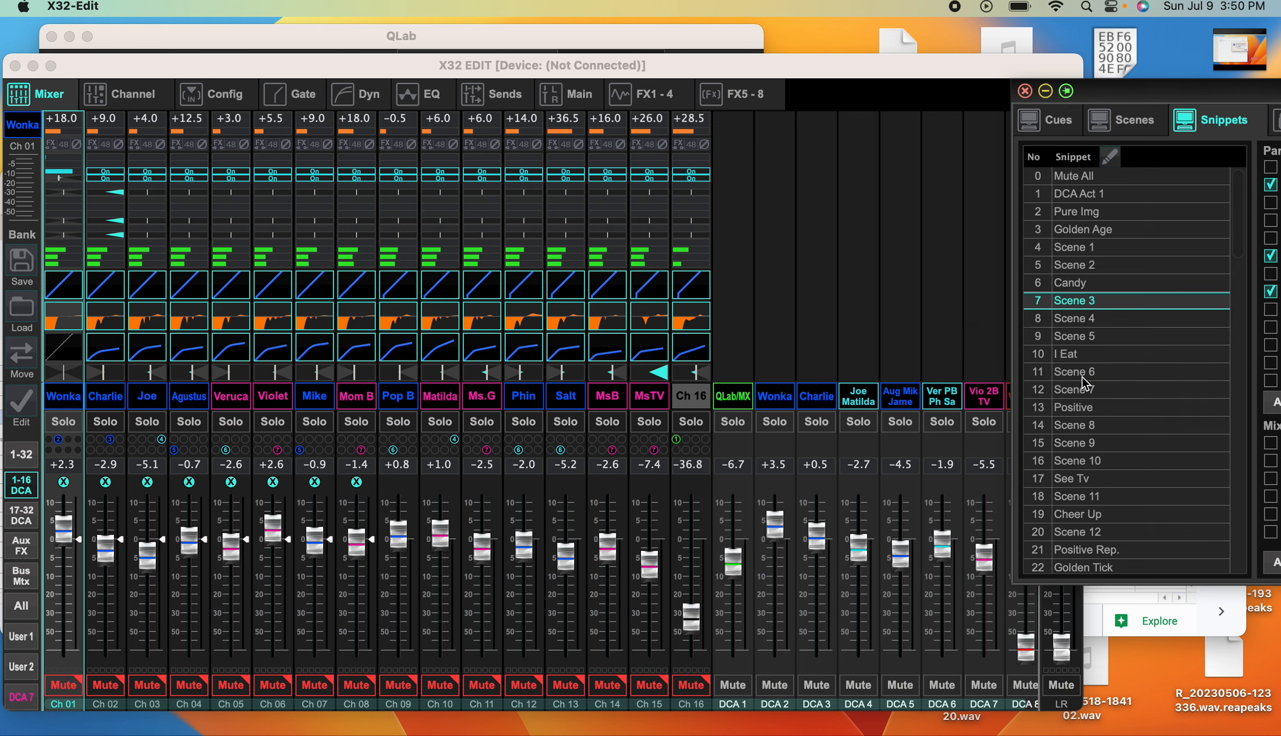
double_click(1094, 320)
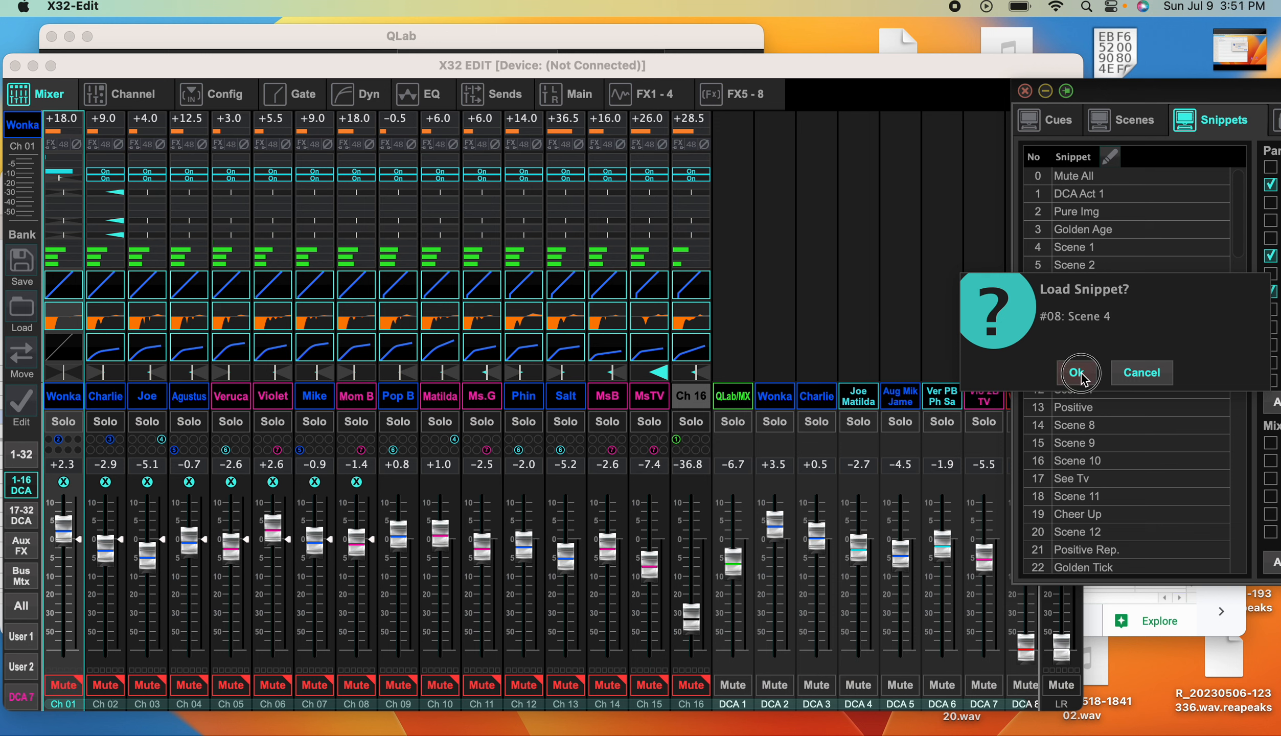
left_click(1074, 372)
Load the Scene 5 snippet and the I Eat snippet onto the mixer
double_click(1094, 337)
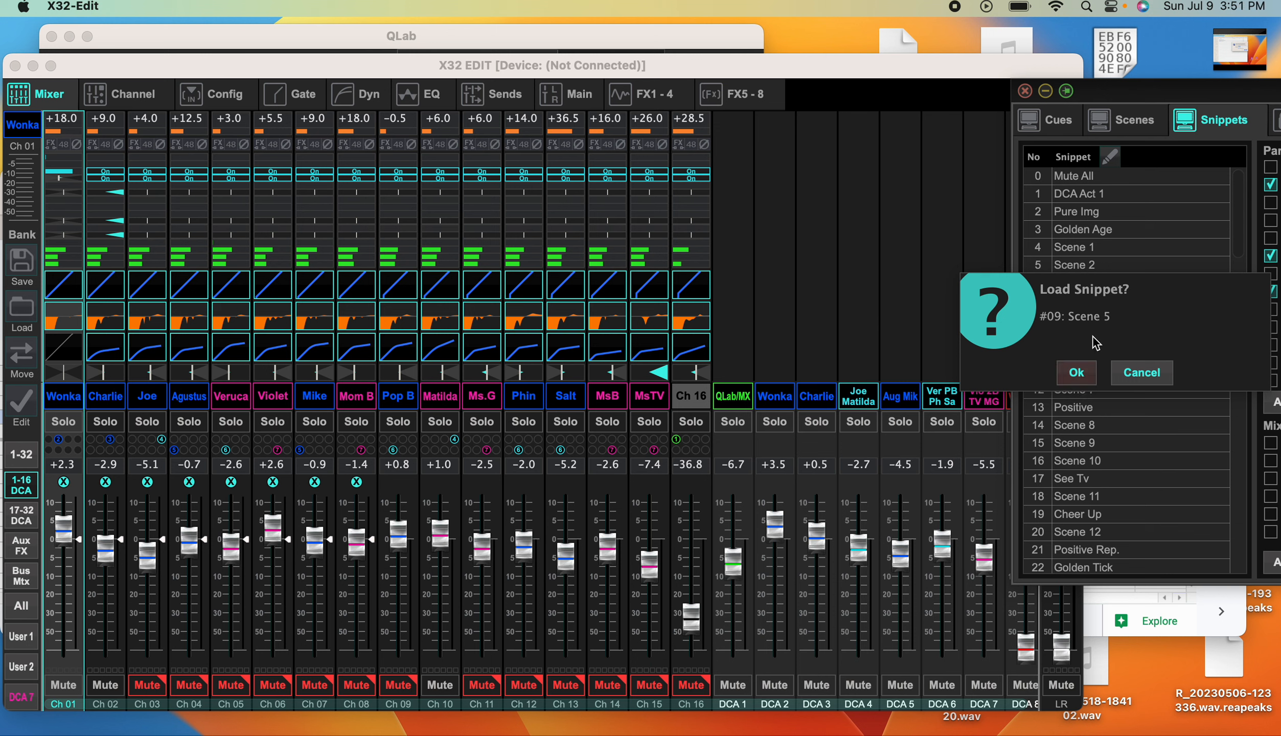
left_click(1079, 373)
double_click(1094, 356)
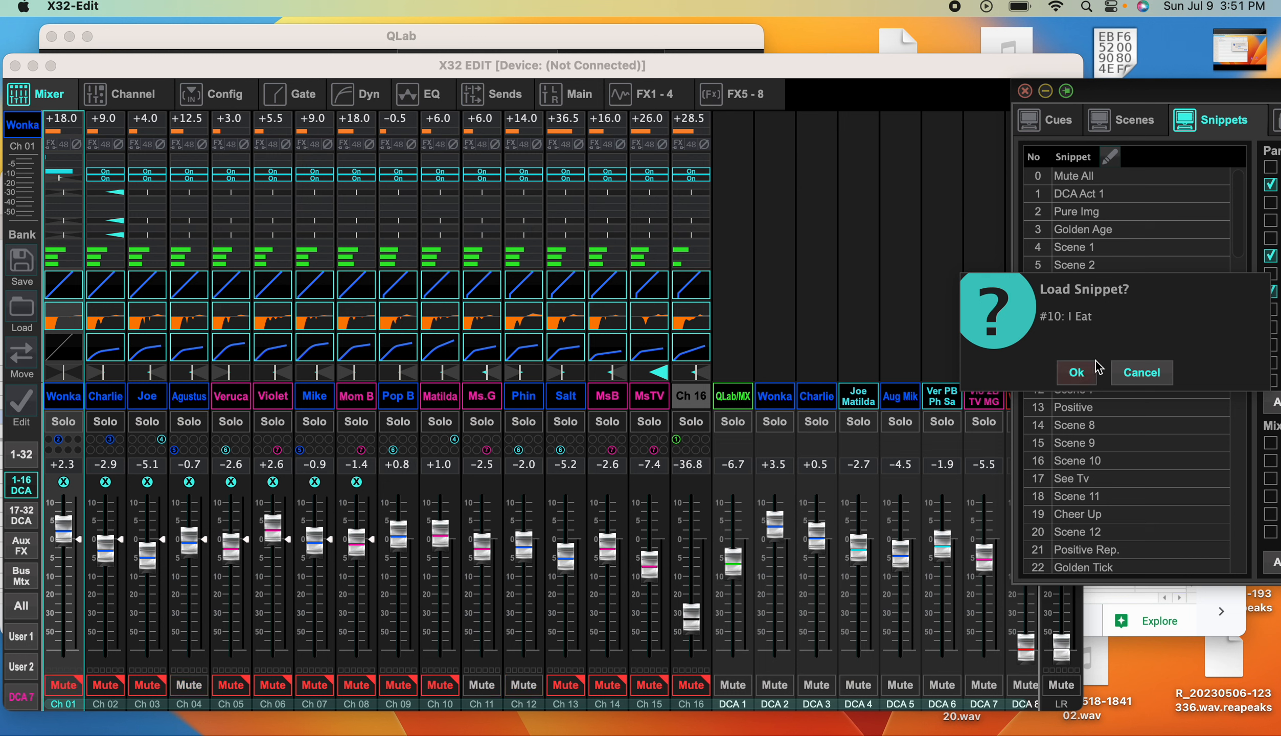
left_click(1077, 373)
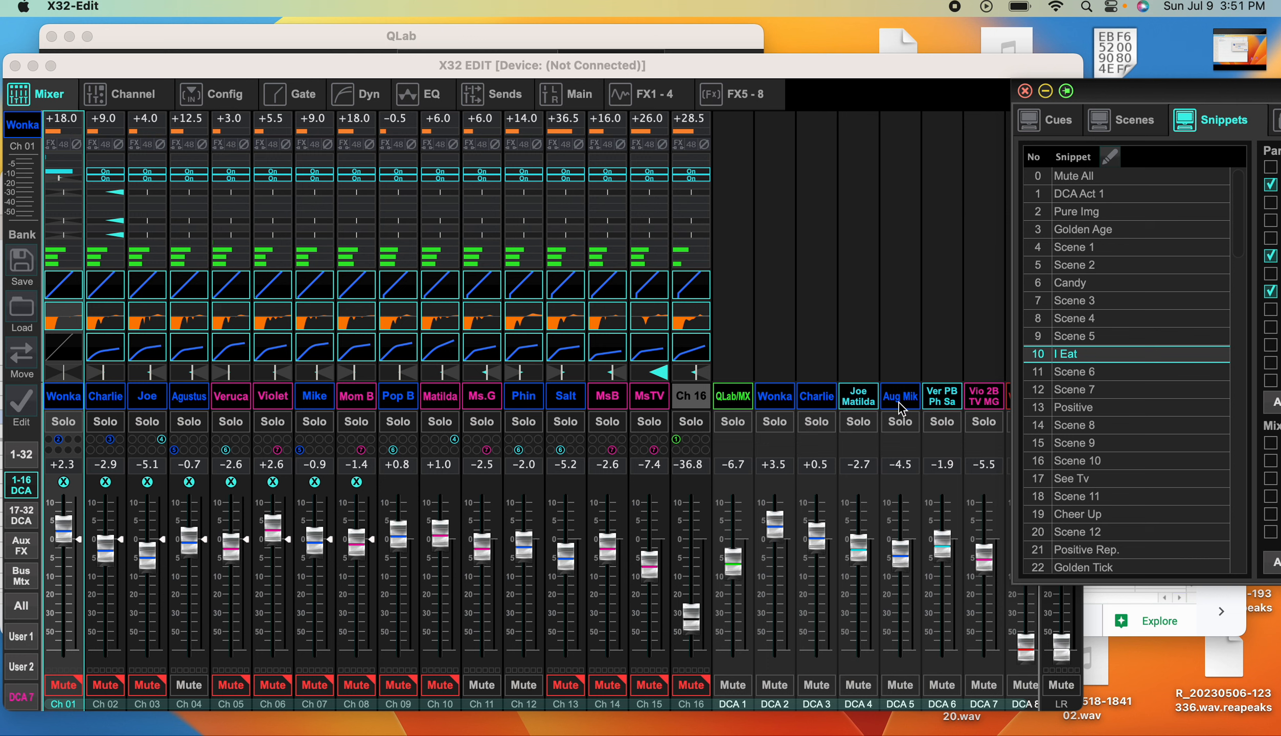
Lower the Violet channel 6 fader to -0.2 dB
left_click(992, 409)
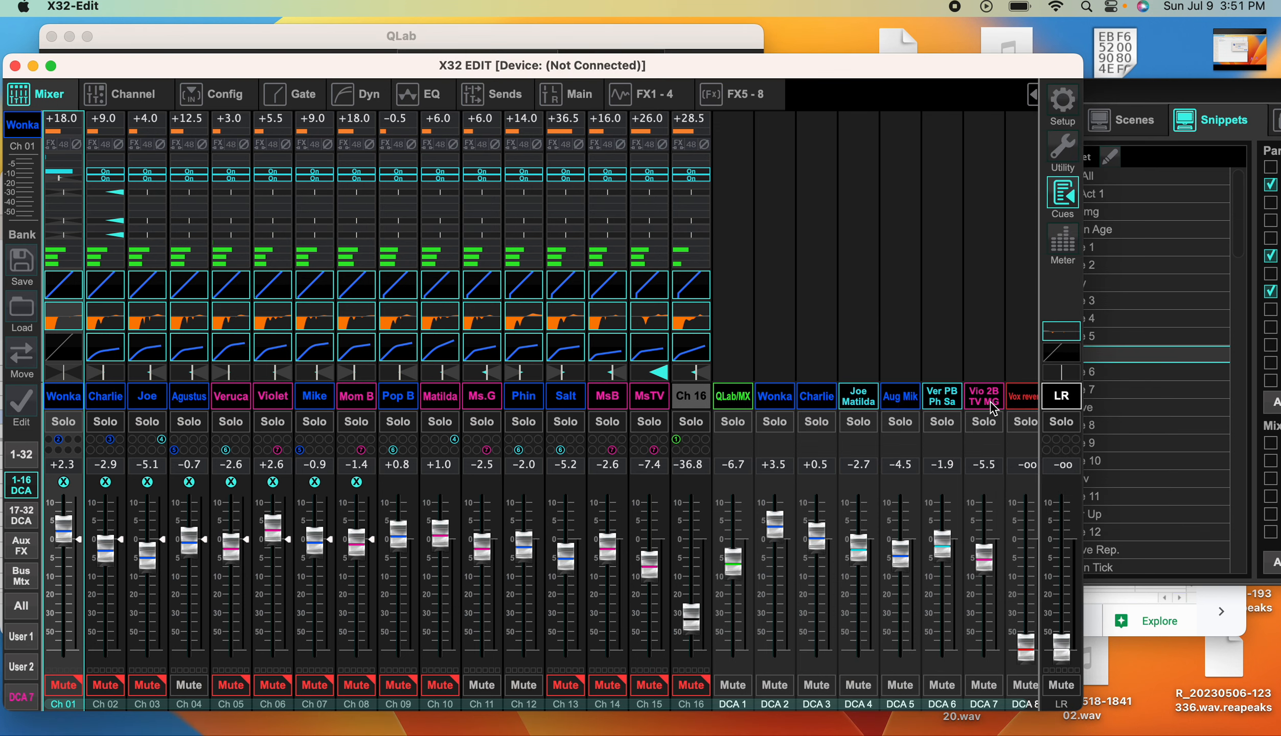
left_click(1140, 103)
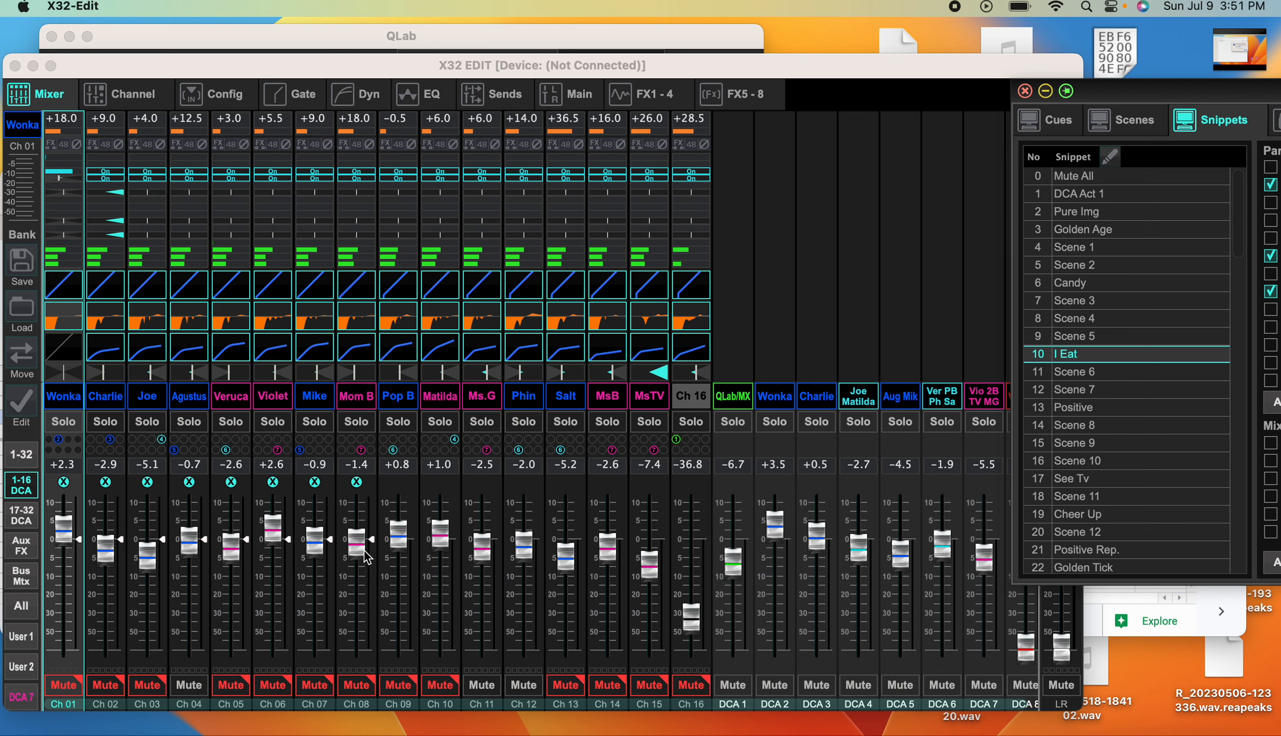
left_click_drag(268, 531, 267, 541)
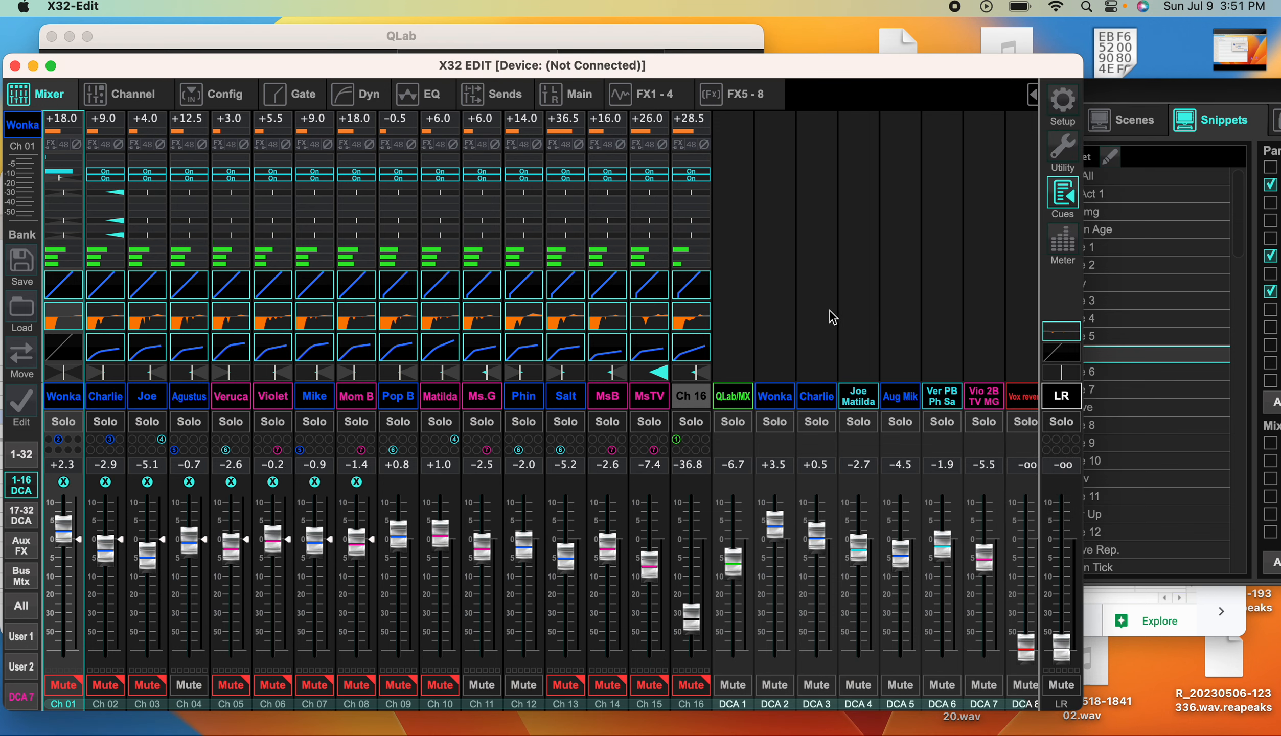
Move the Show Control window fully into view and compare the parameter filters of snippets Scene 3 and DCA Act 1
left_click_drag(1194, 89, 709, 137)
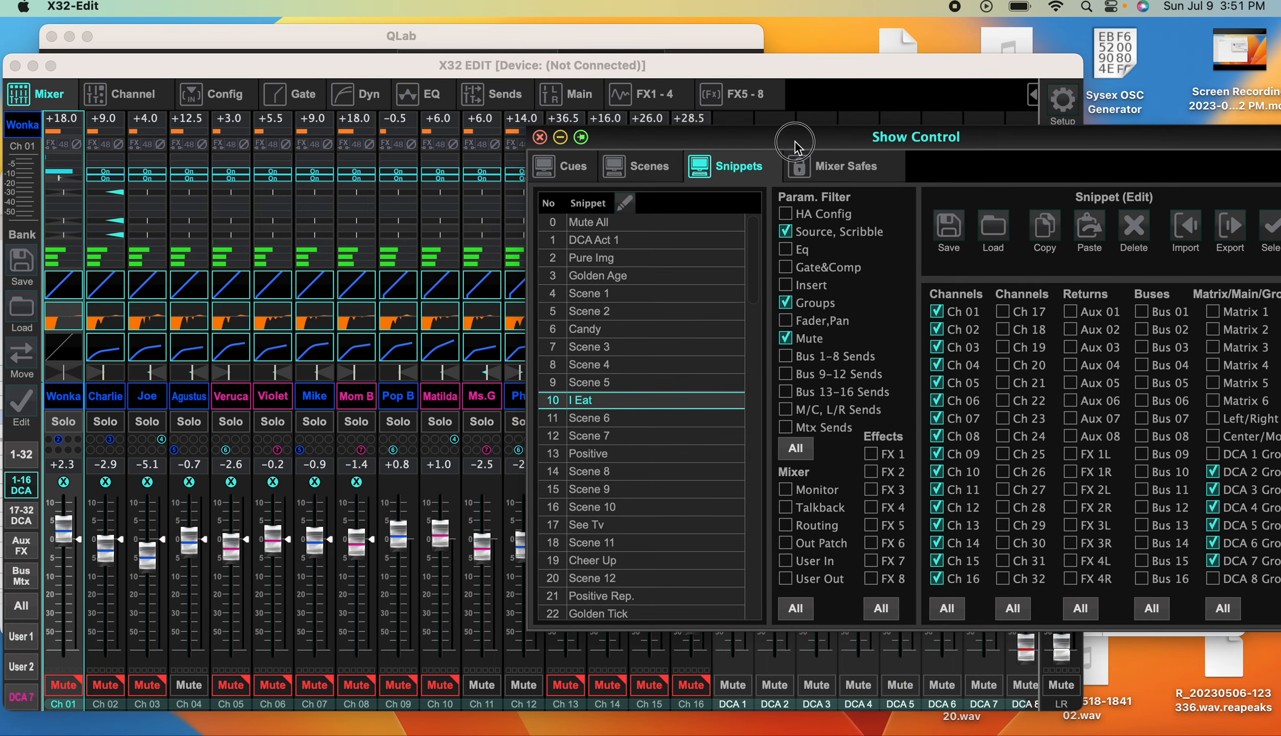
left_click_drag(794, 141, 714, 131)
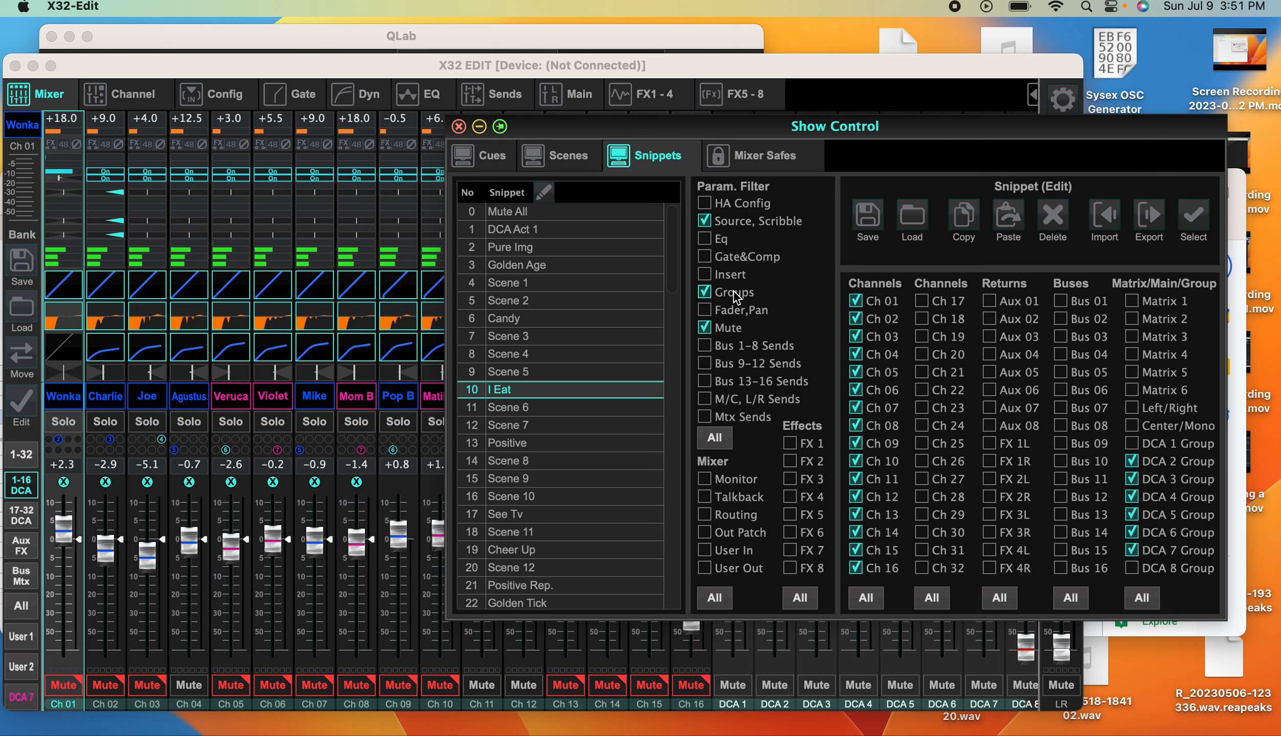
left_click(520, 342)
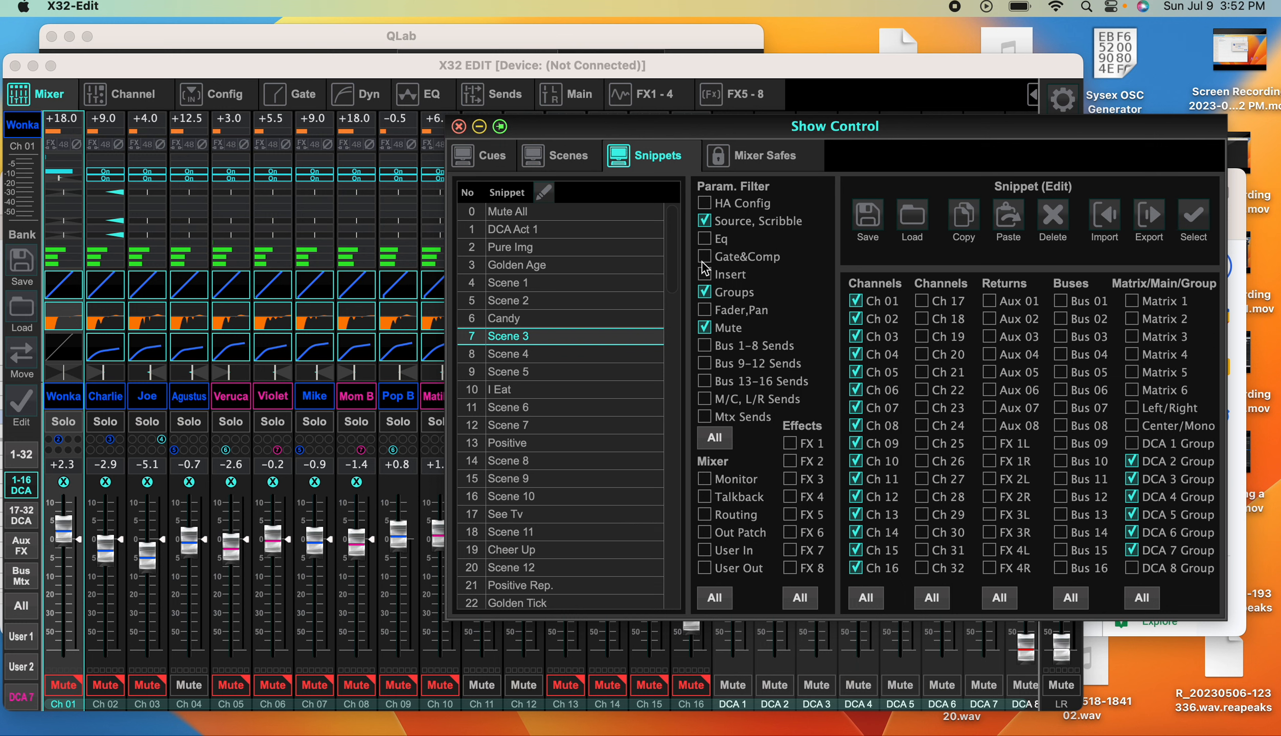
left_click(704, 292)
left_click(522, 231)
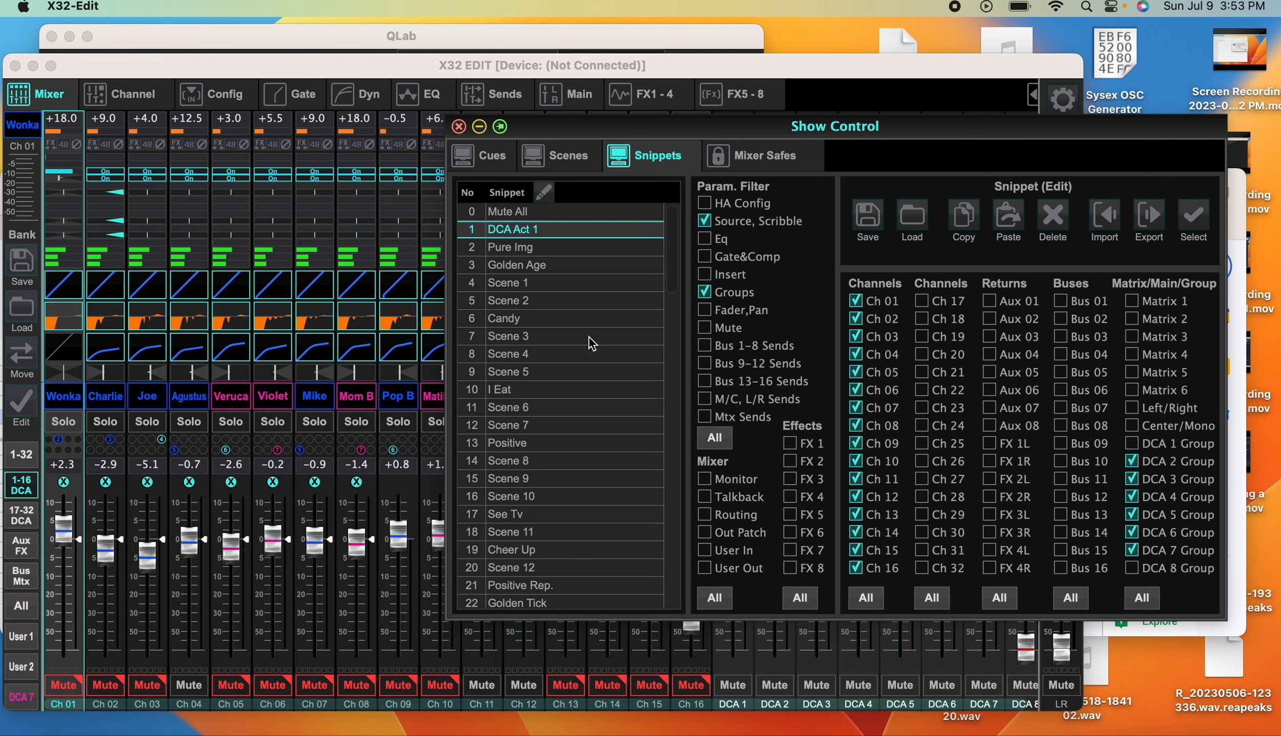
Examine the parameter filters of snippets Scene 3, Scene 4, Scene 5 and I Eat against those of DCA Act 1
left_click(521, 337)
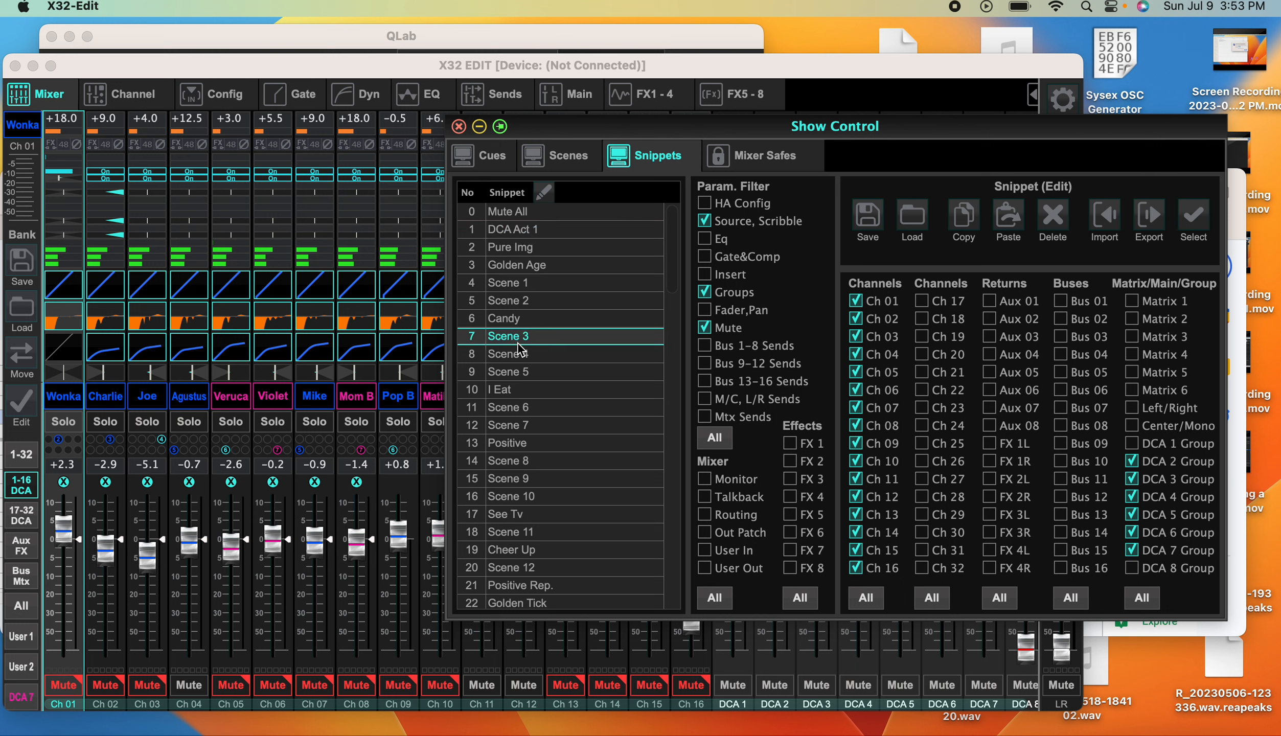
left_click(522, 354)
left_click(521, 372)
left_click(520, 390)
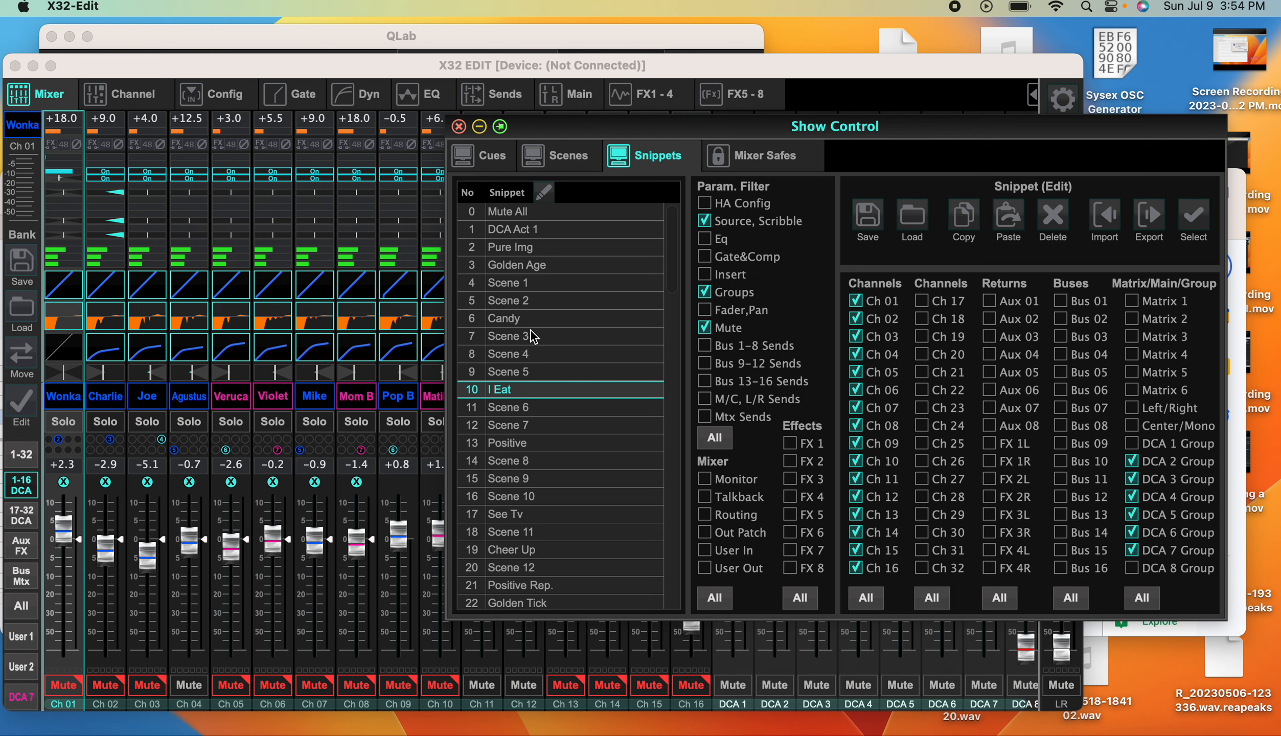
left_click(511, 229)
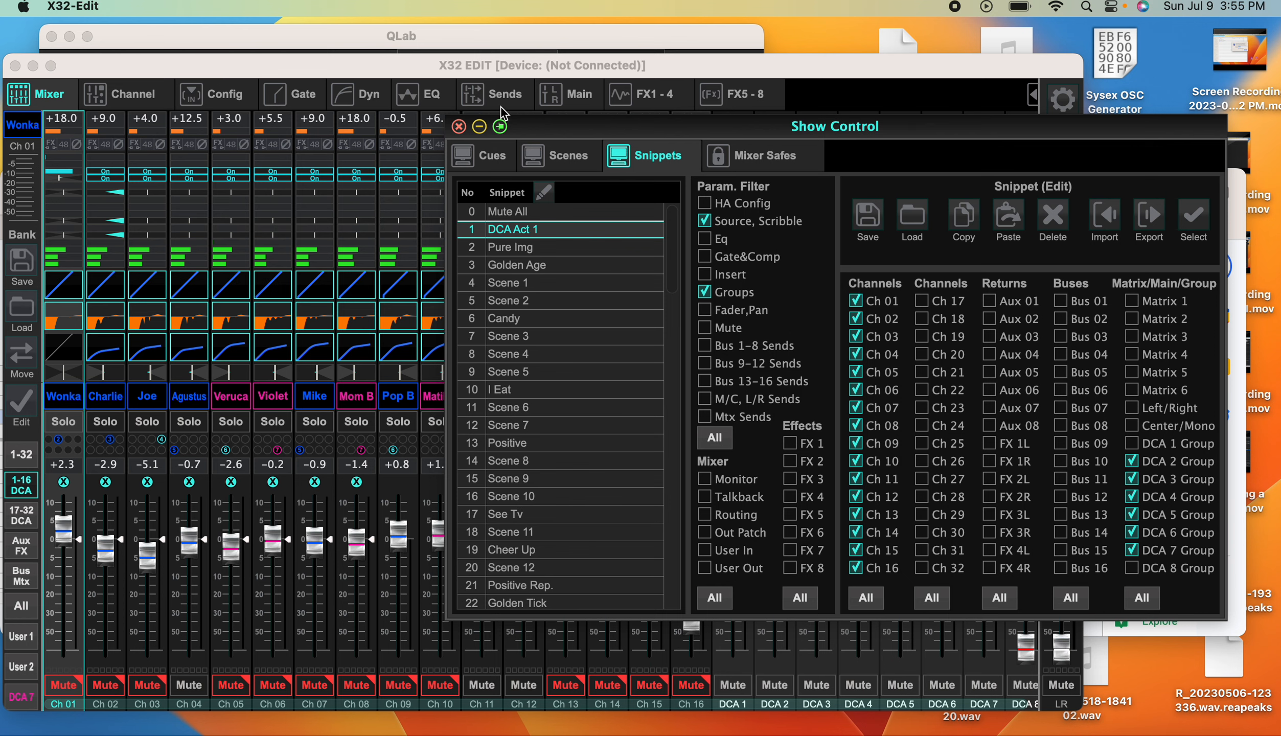
Switch to QLab and open the recent workspace Willy Wonka.qlab4 in full screen
left_click(465, 43)
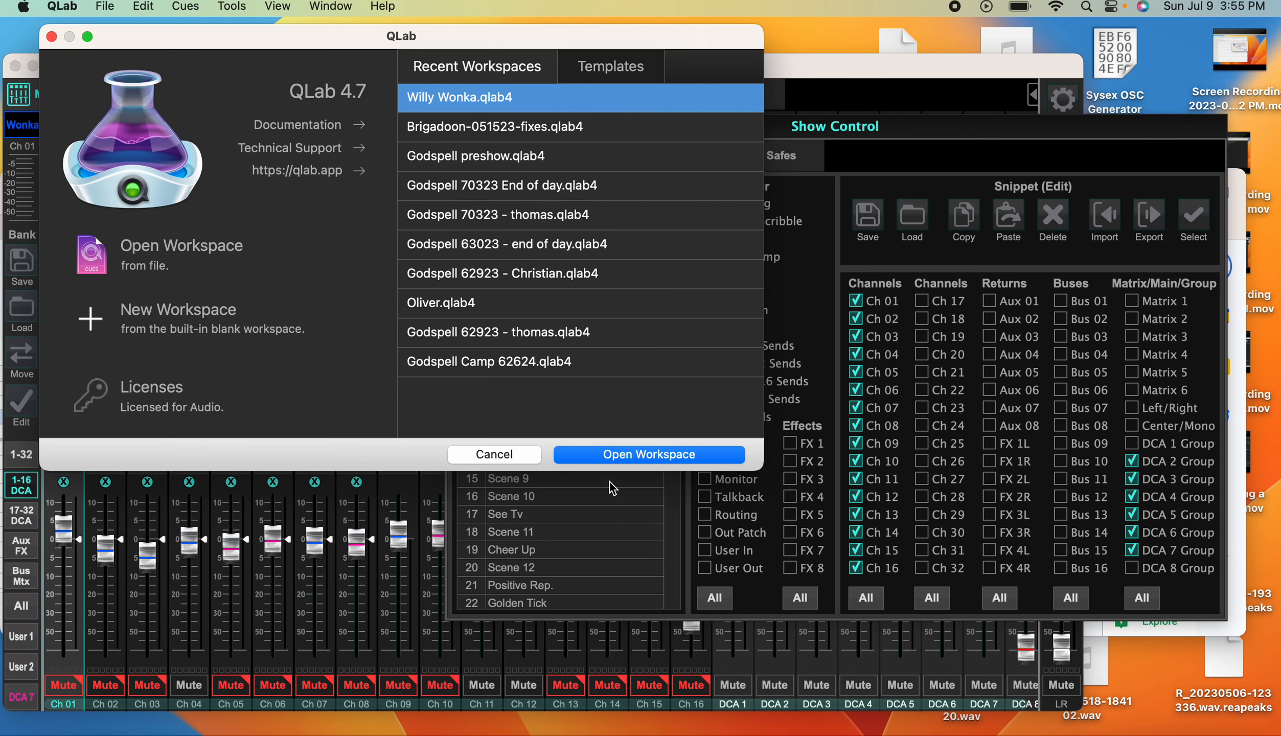
left_click(635, 460)
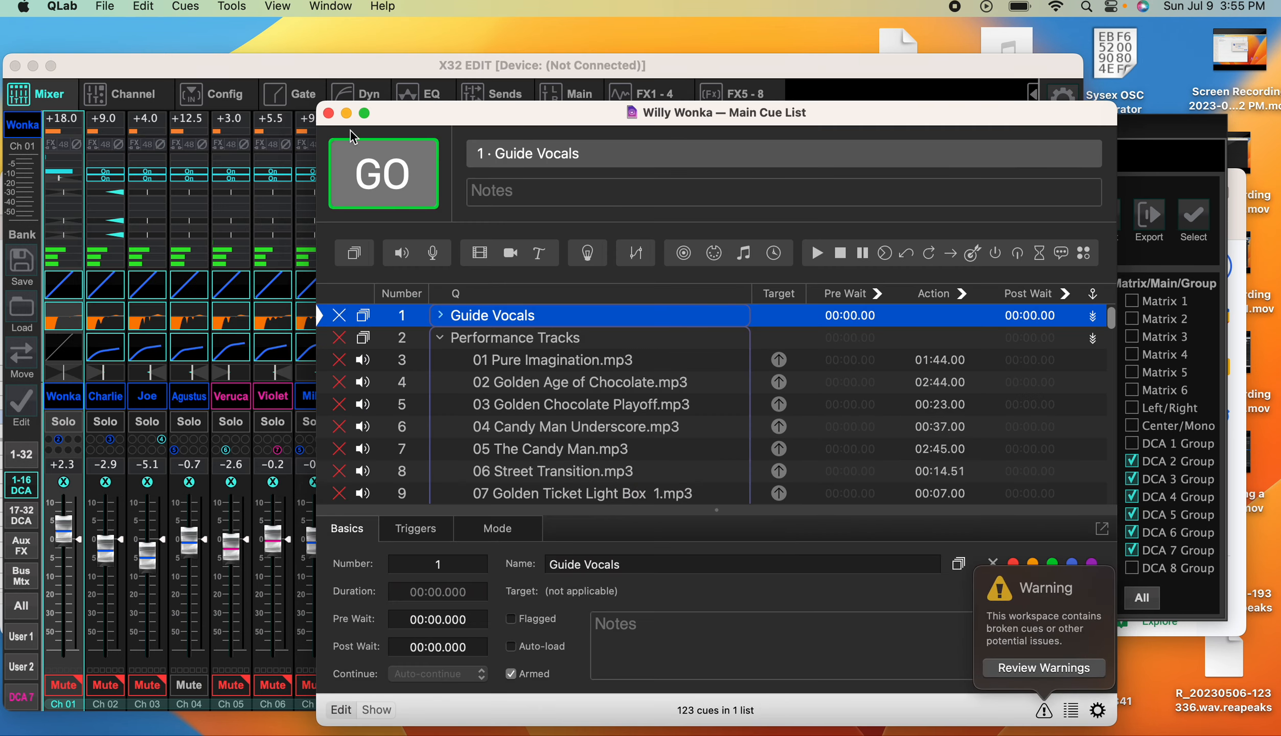
left_click(365, 113)
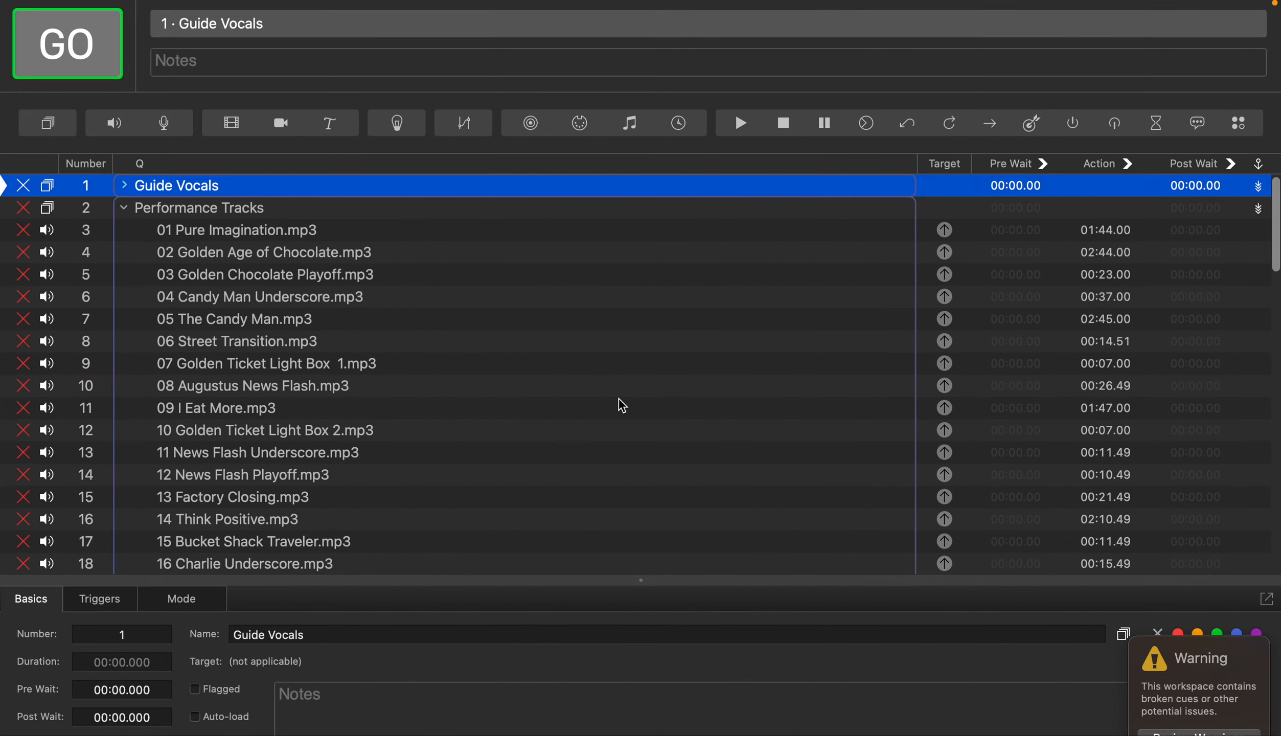
Assign MacBook Pro Speakers to Audio Patch 1 in the workspace's audio settings
key("super+comma")
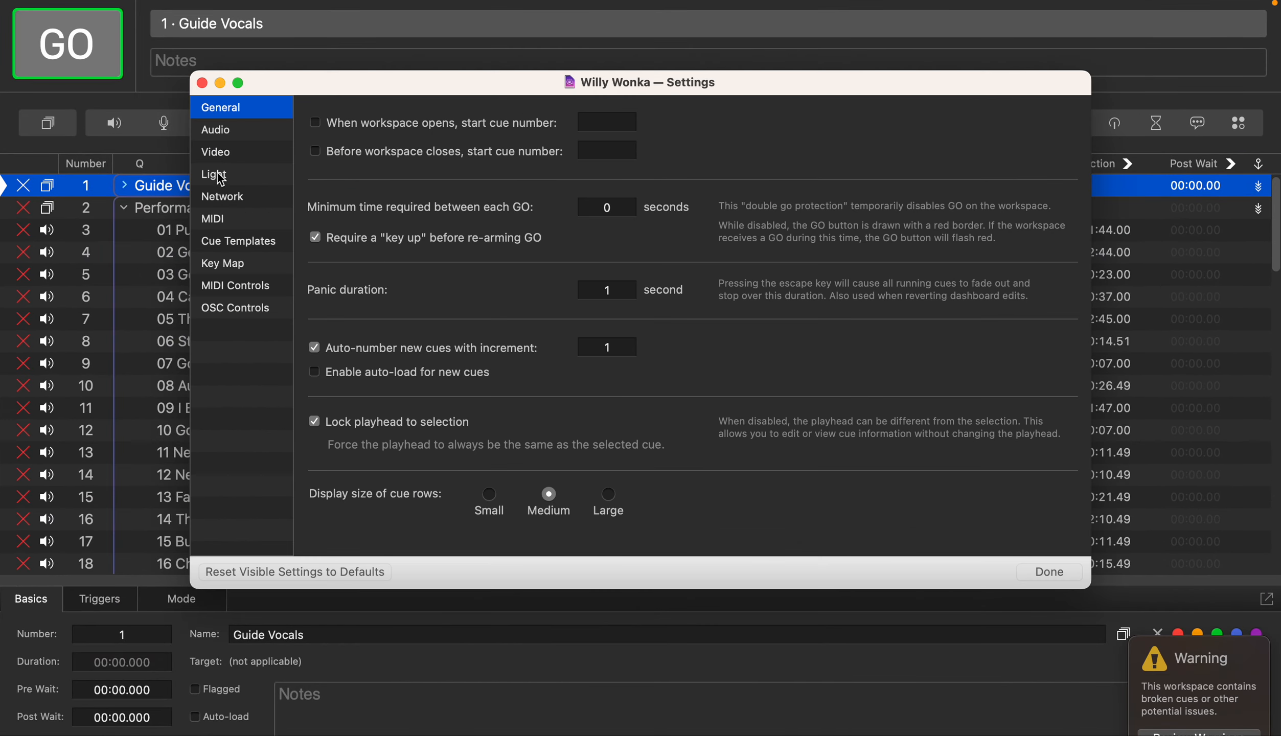
left_click(245, 137)
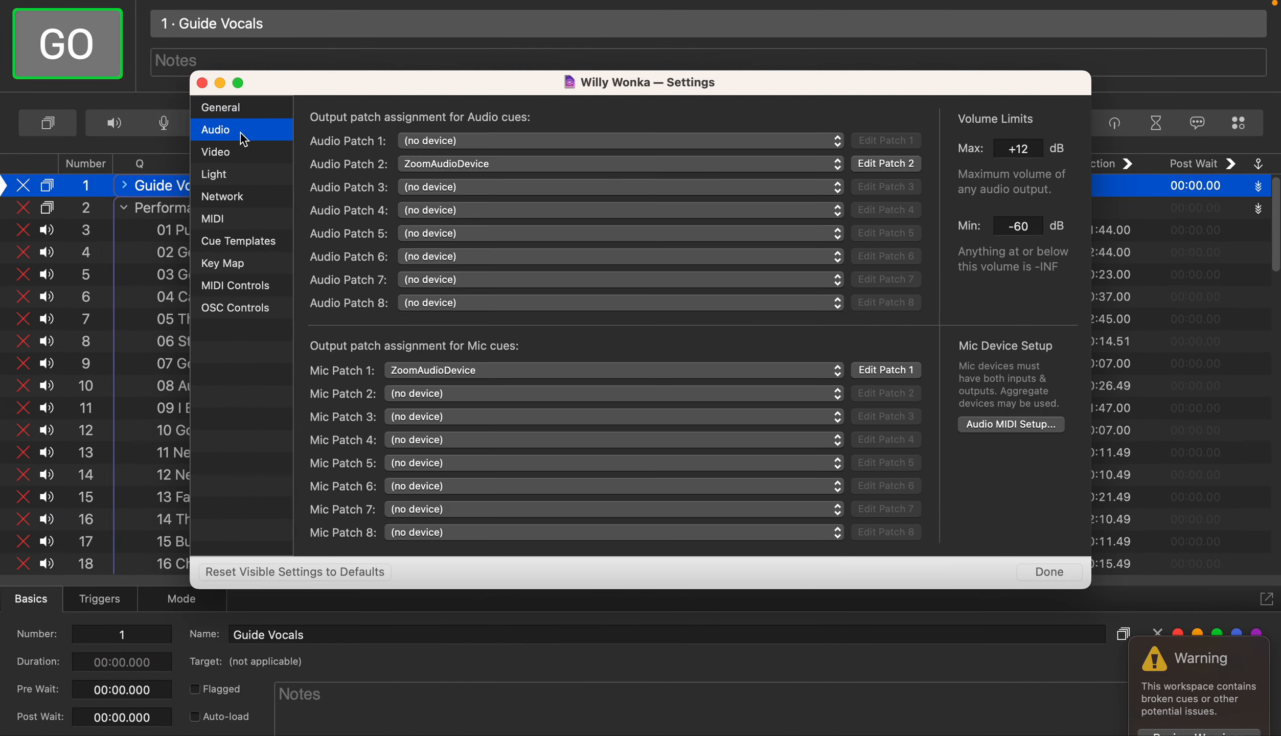
left_click(477, 143)
left_click(475, 162)
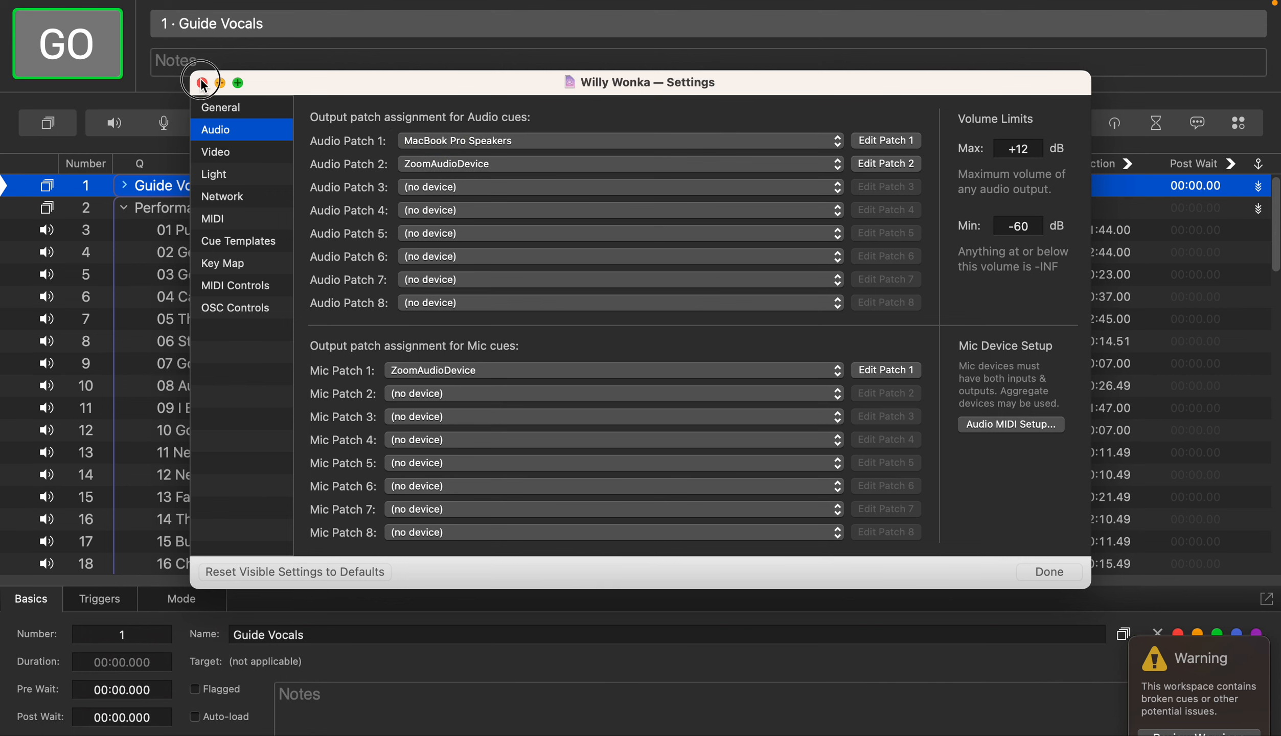
left_click(202, 82)
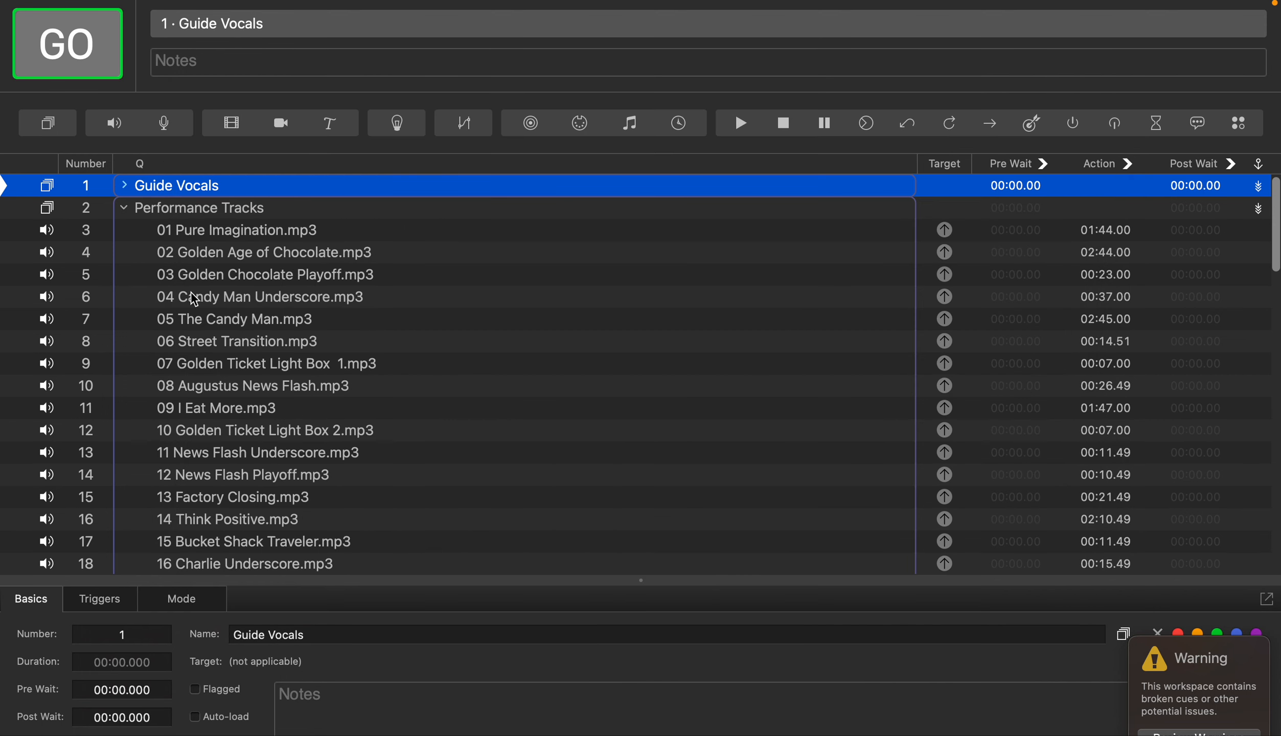
Collapse the Performance Tracks group and look through the scene groups with their snippet recall cues
left_click(125, 210)
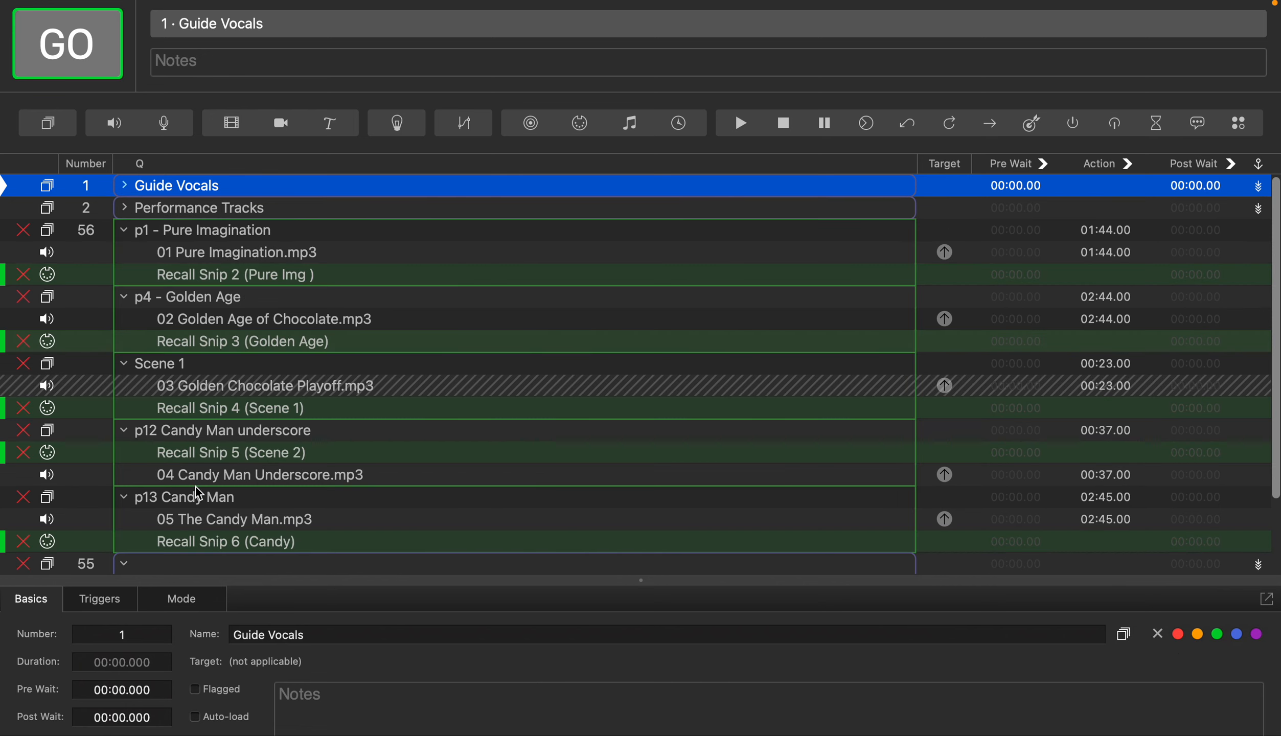
scroll(194, 492, "down", 5)
scroll(194, 493, "up", 5)
scroll(199, 493, "down", 5)
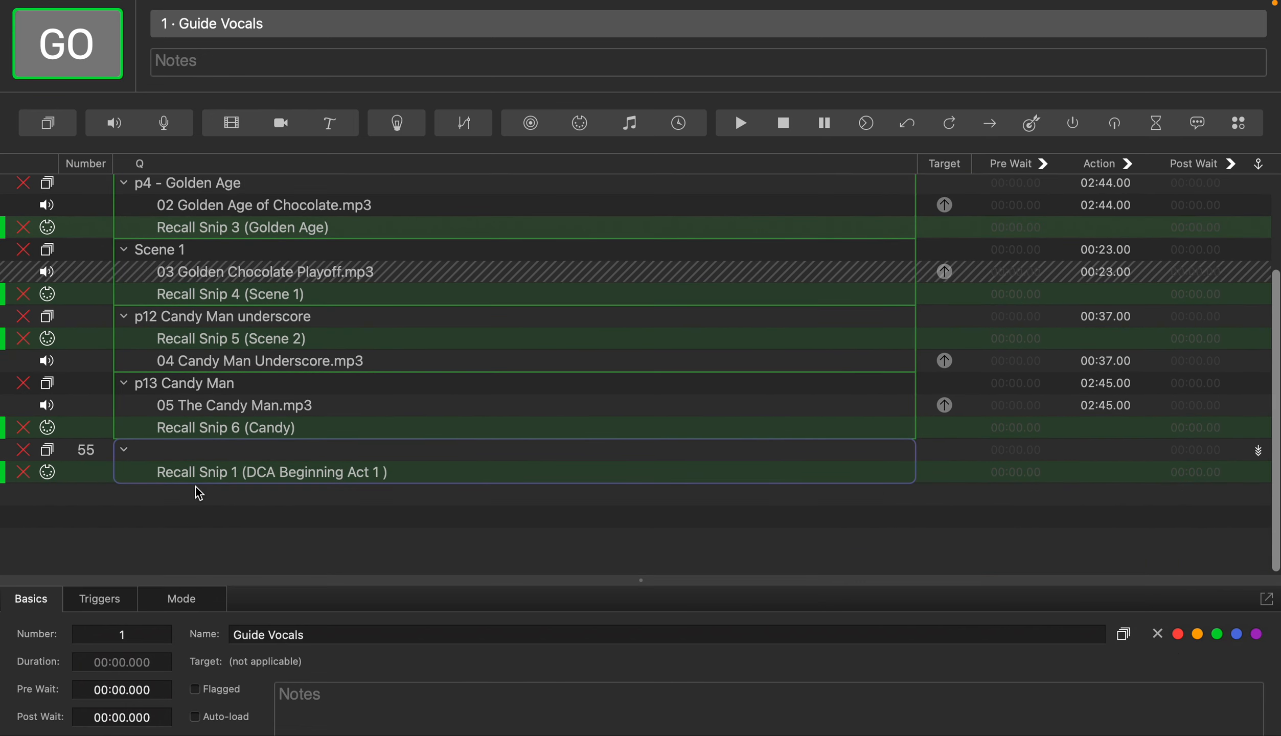
scroll(198, 493, "up", 5)
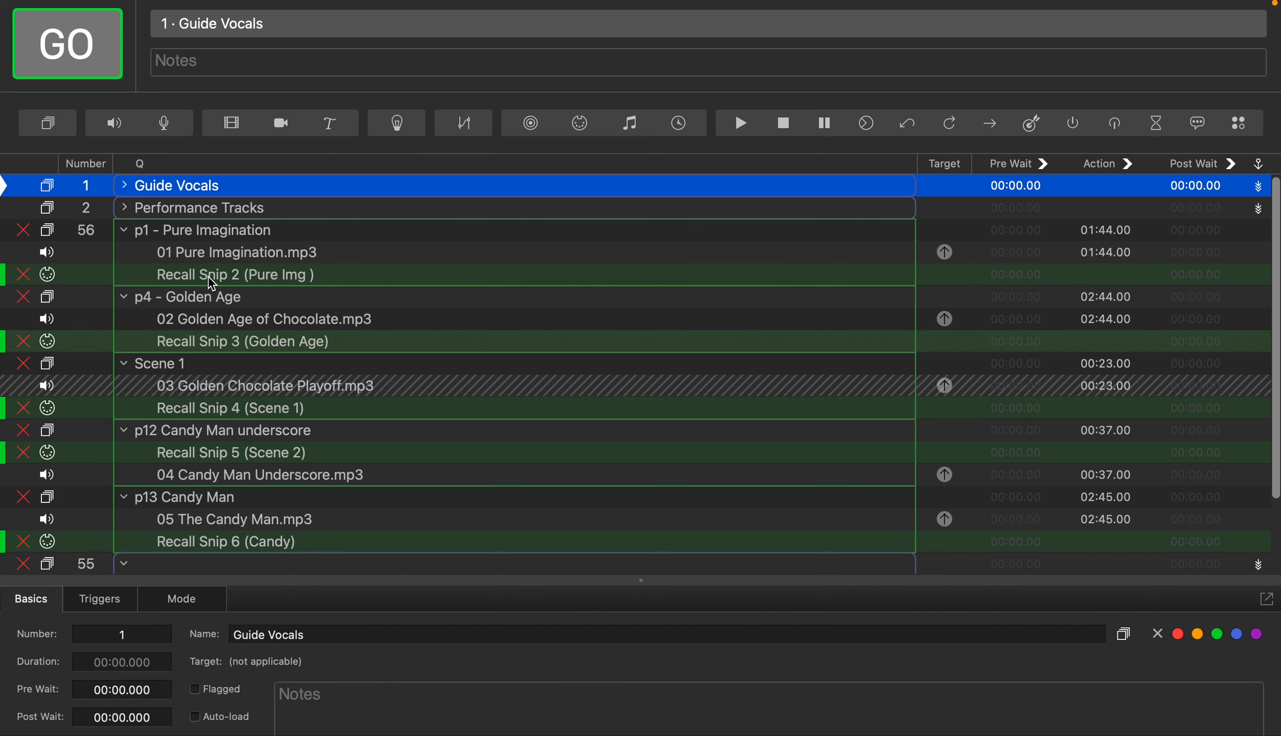
Display the MIDI message settings of the Recall Snip 2 (Pure Img) cue and take the workspace out of full screen
left_click(211, 281)
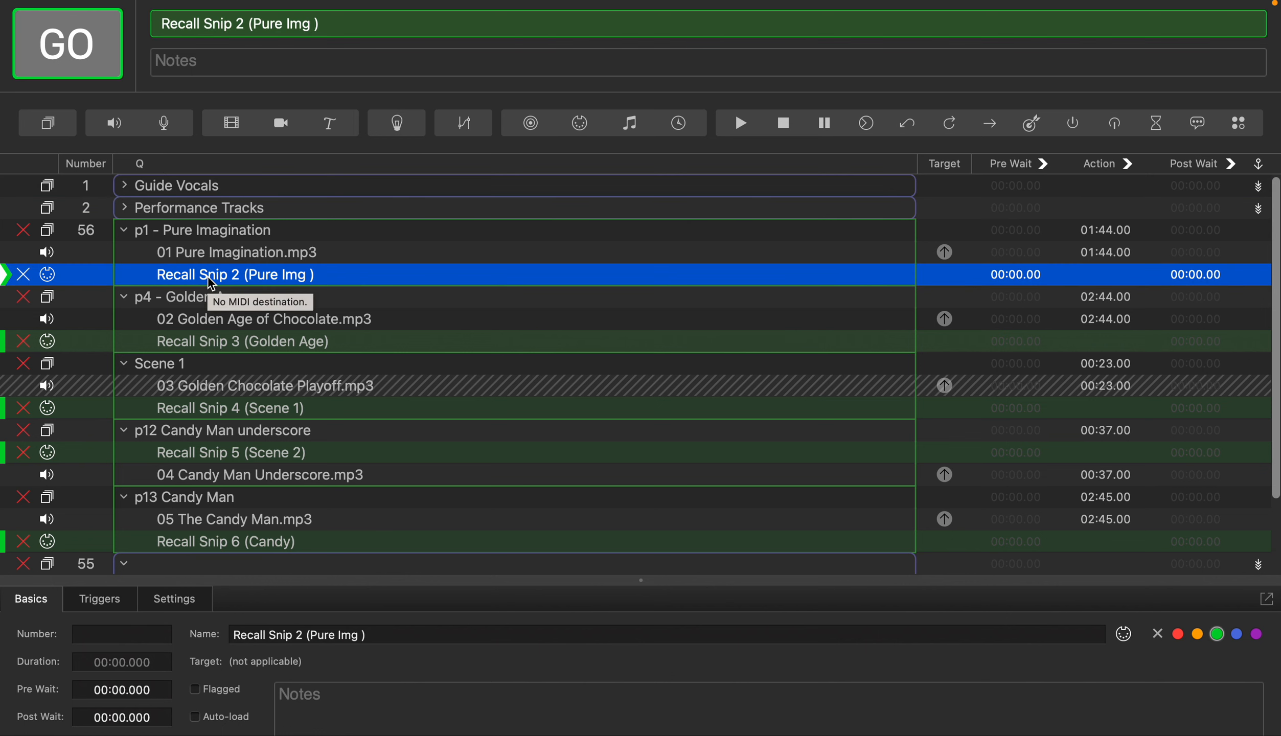
left_click(177, 603)
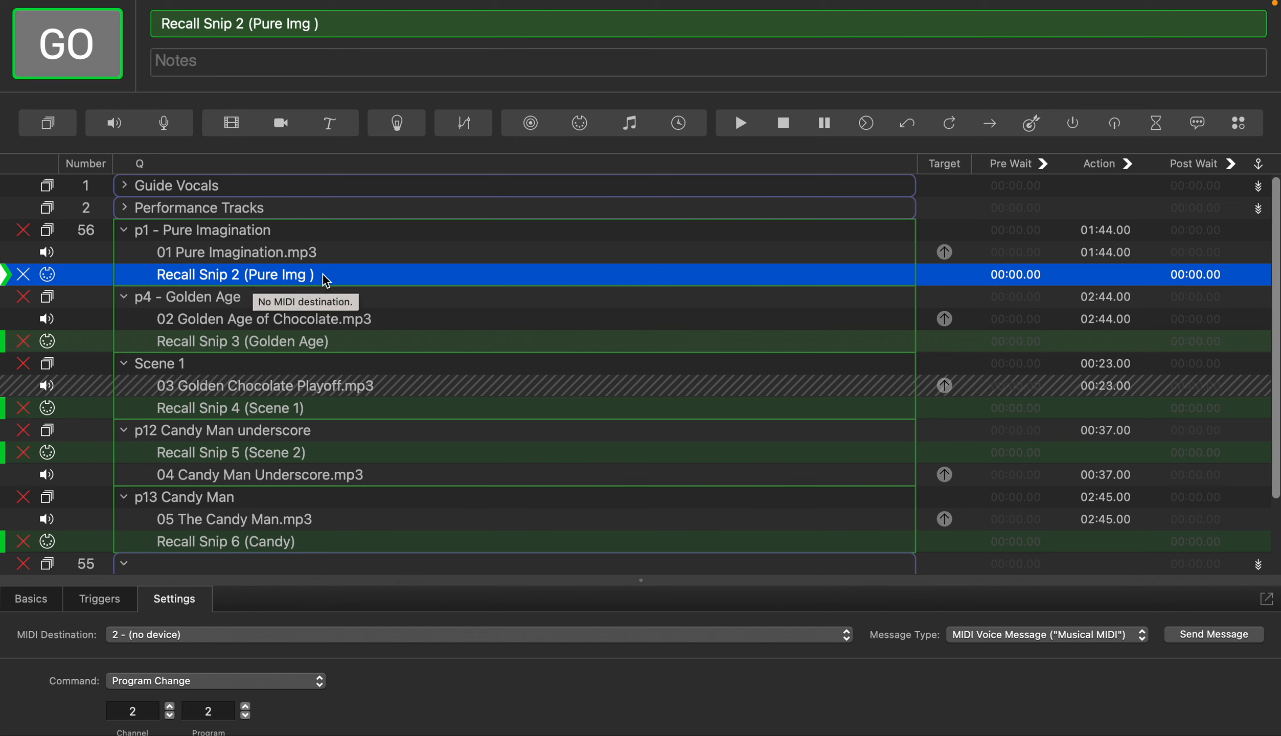
mouse_move(128, 4)
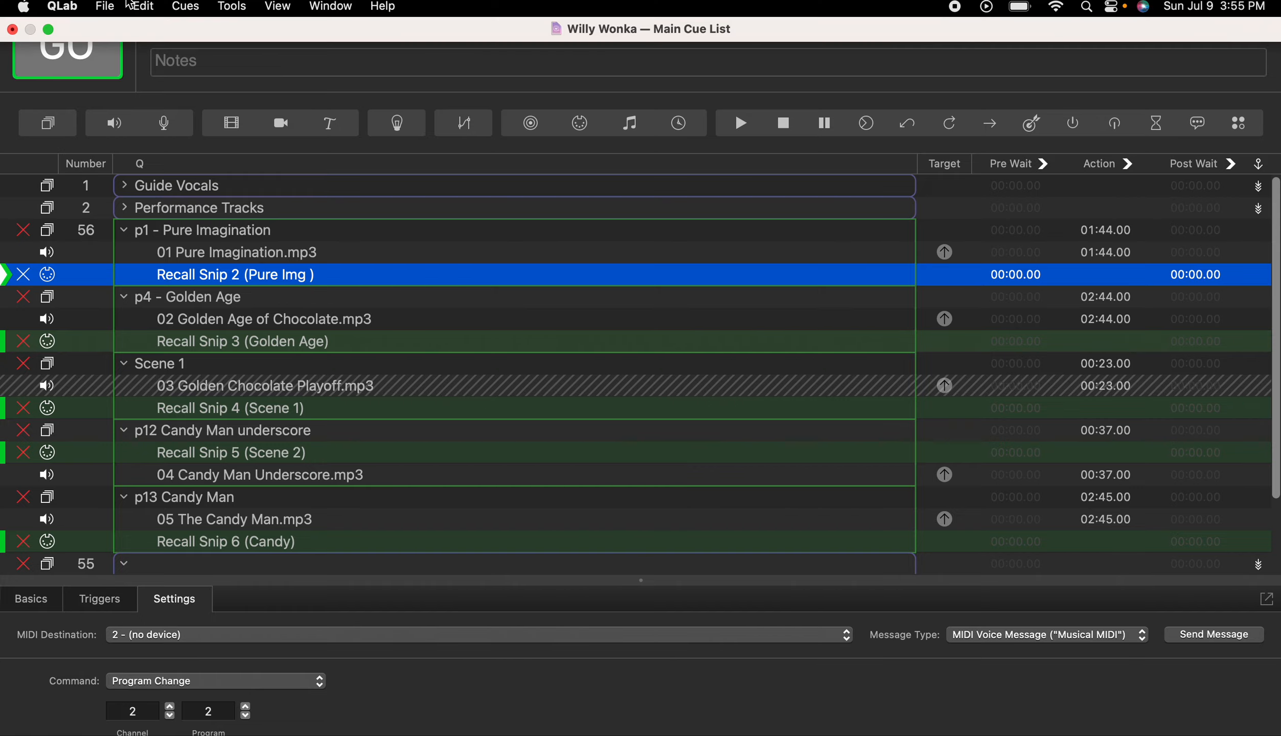
left_click(48, 31)
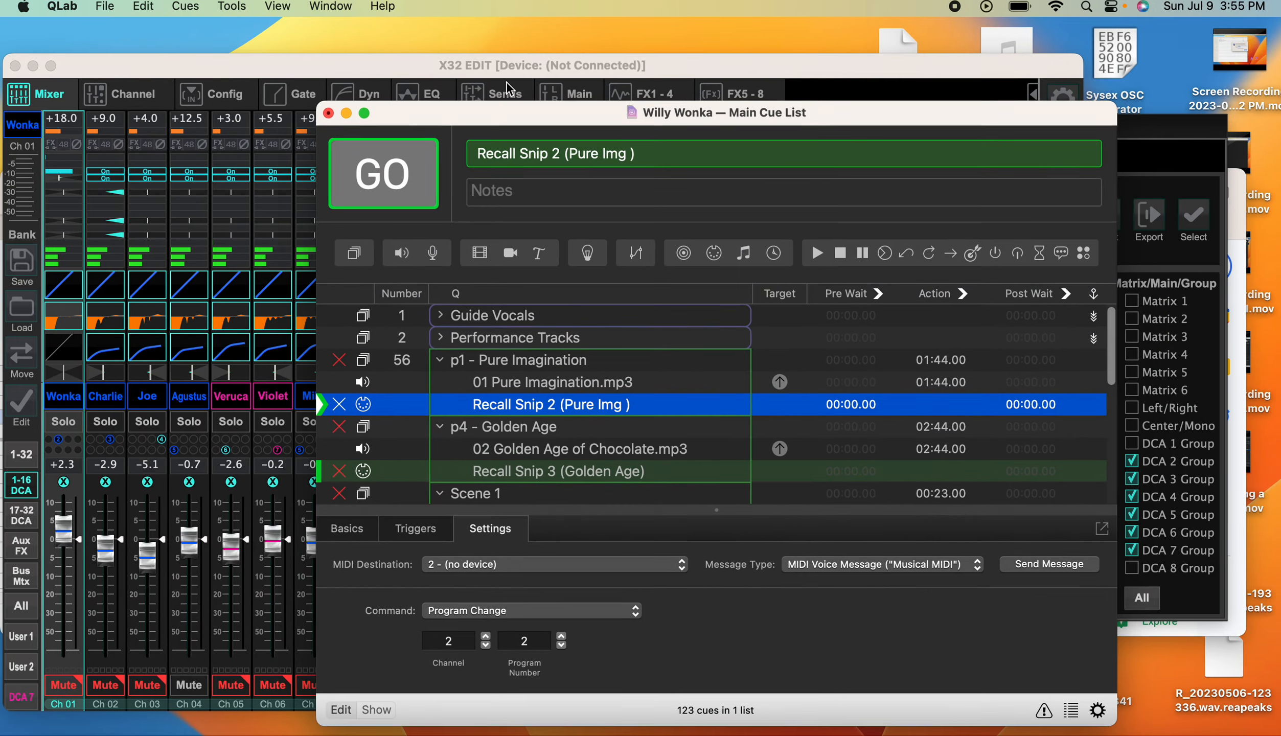
Switch to X32-Edit and load snippet 8 (Scene 4) from the Show Control snippet list
left_click(383, 59)
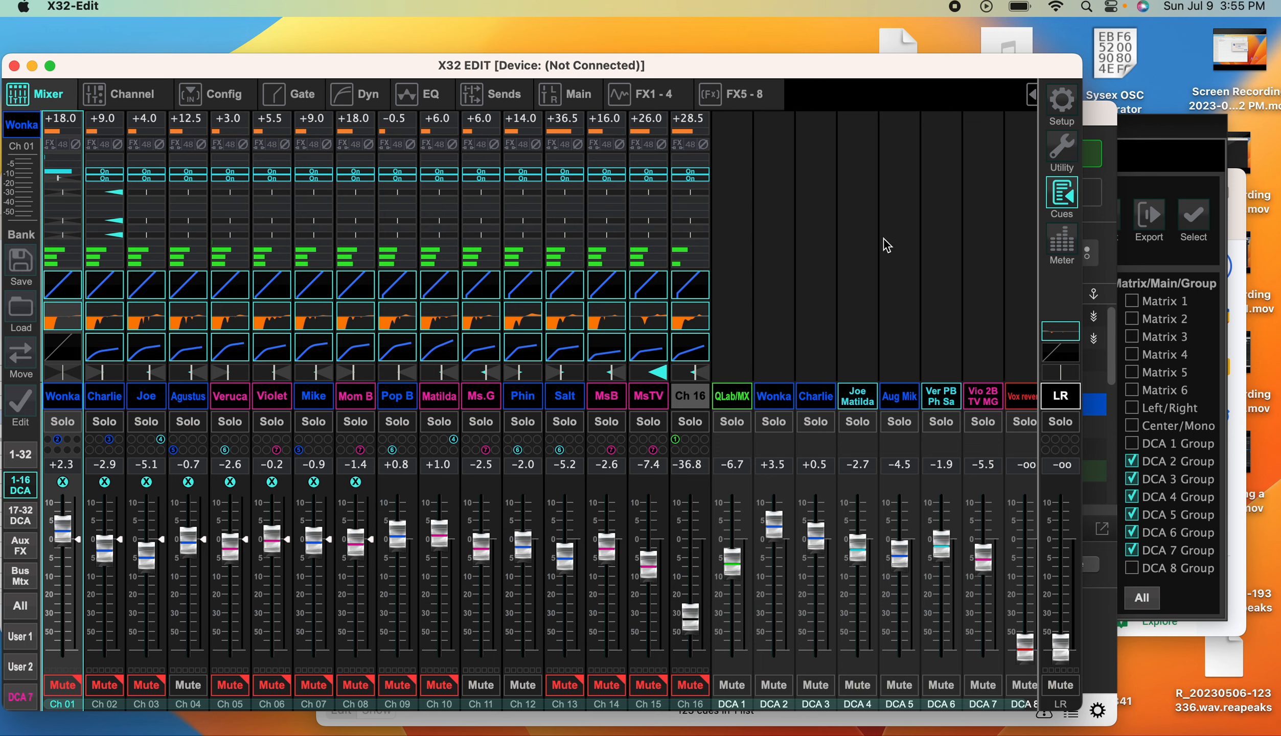
left_click(1171, 142)
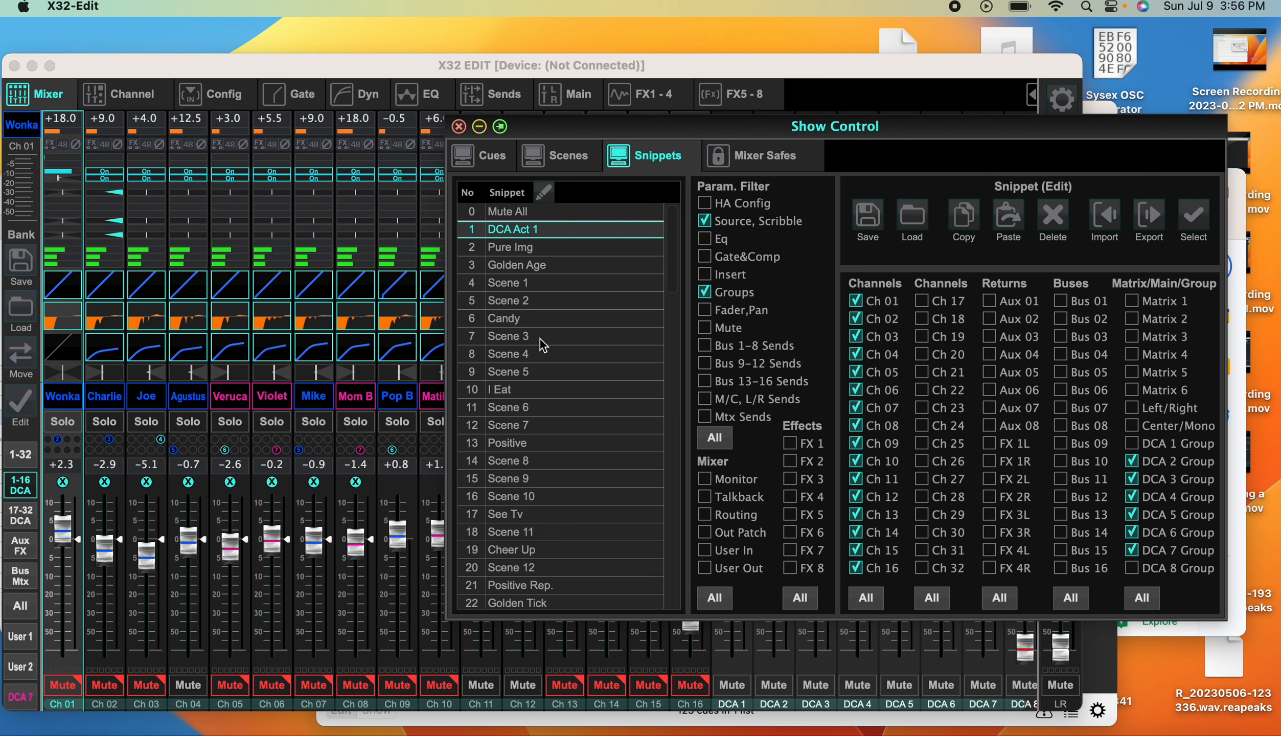
left_click(545, 356)
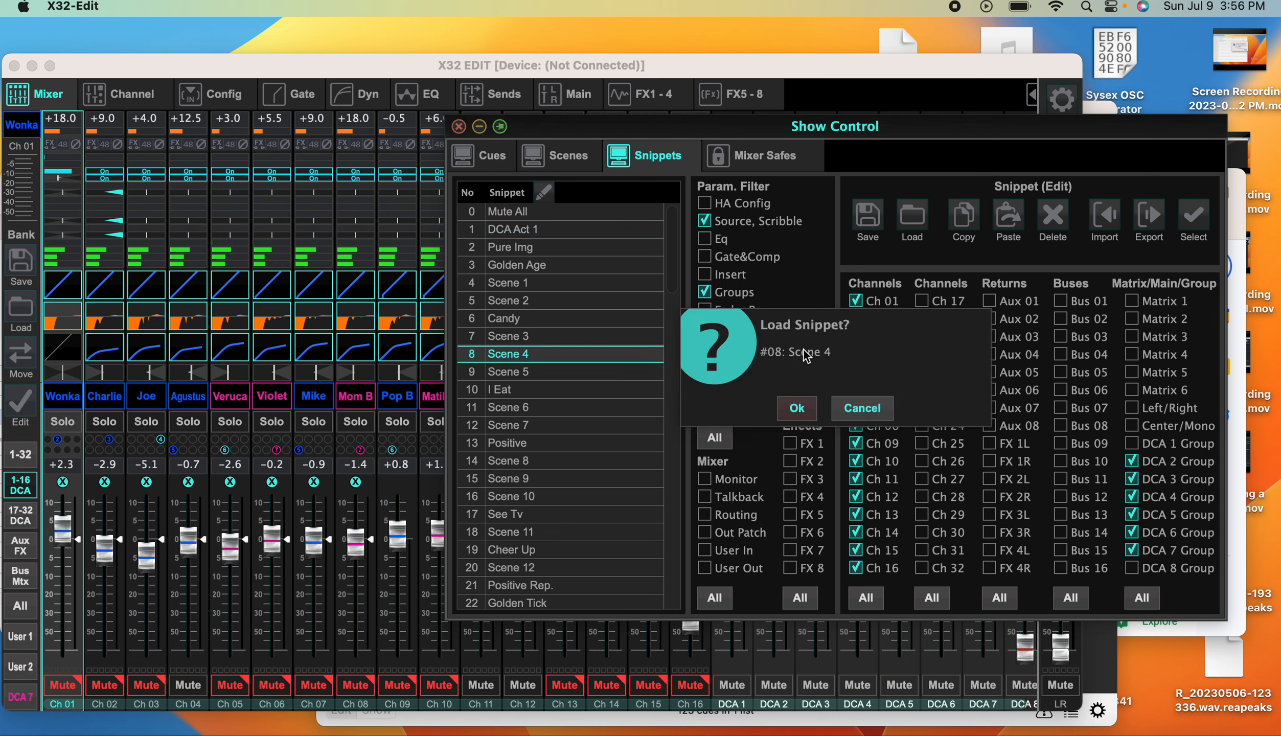
left_click(807, 409)
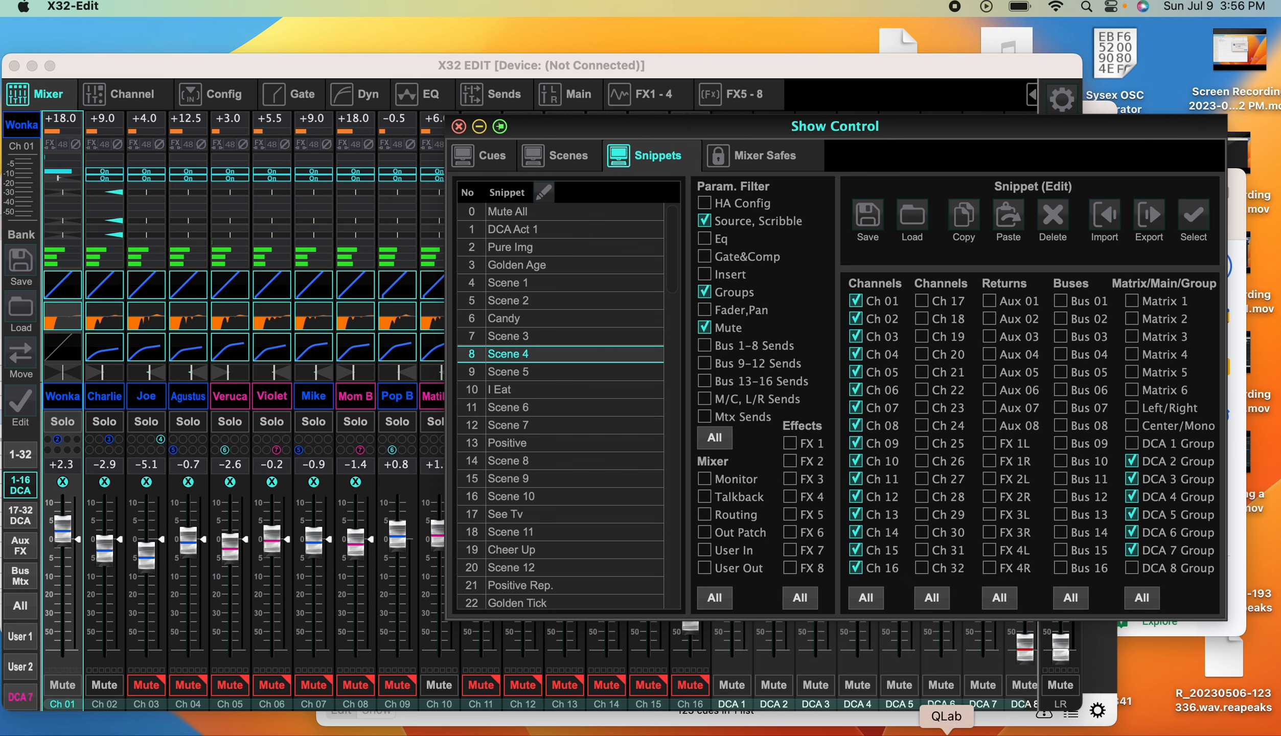
Switch back to QLab in full screen and look through the scene groups with their audio tracks and snippet recall cues
left_click(947, 732)
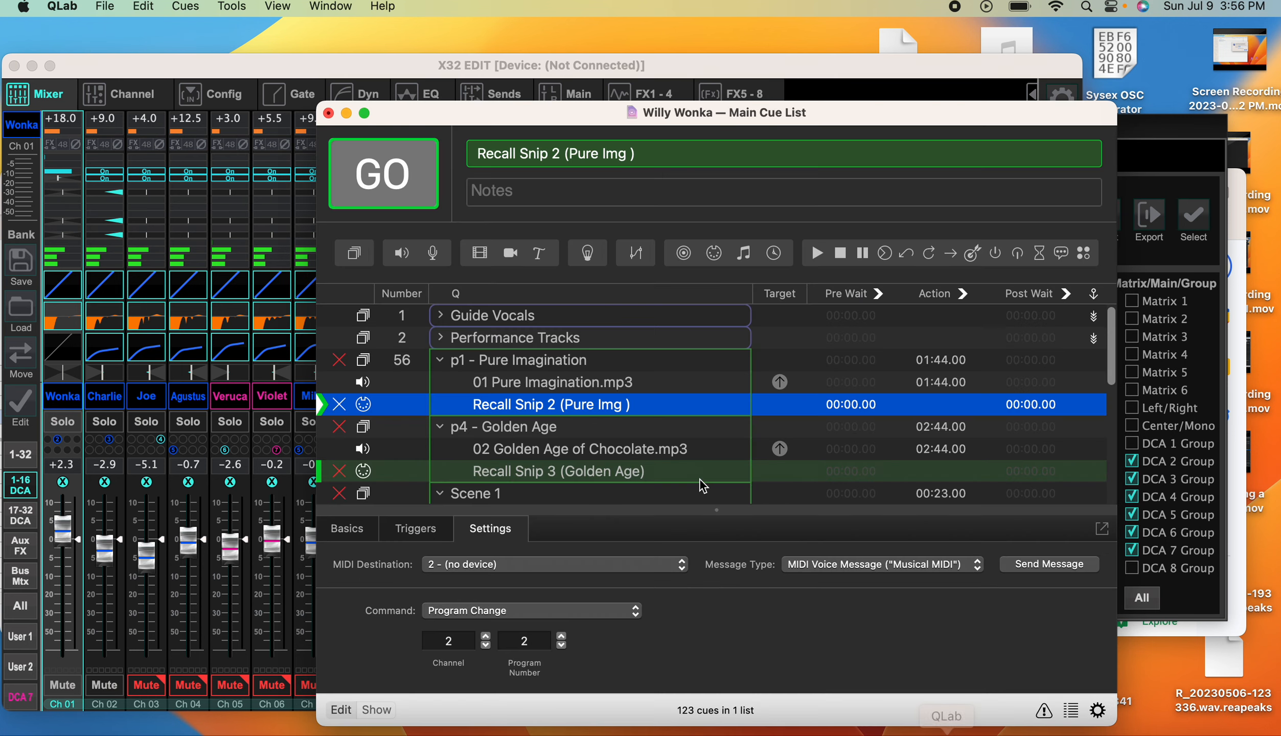
left_click(364, 113)
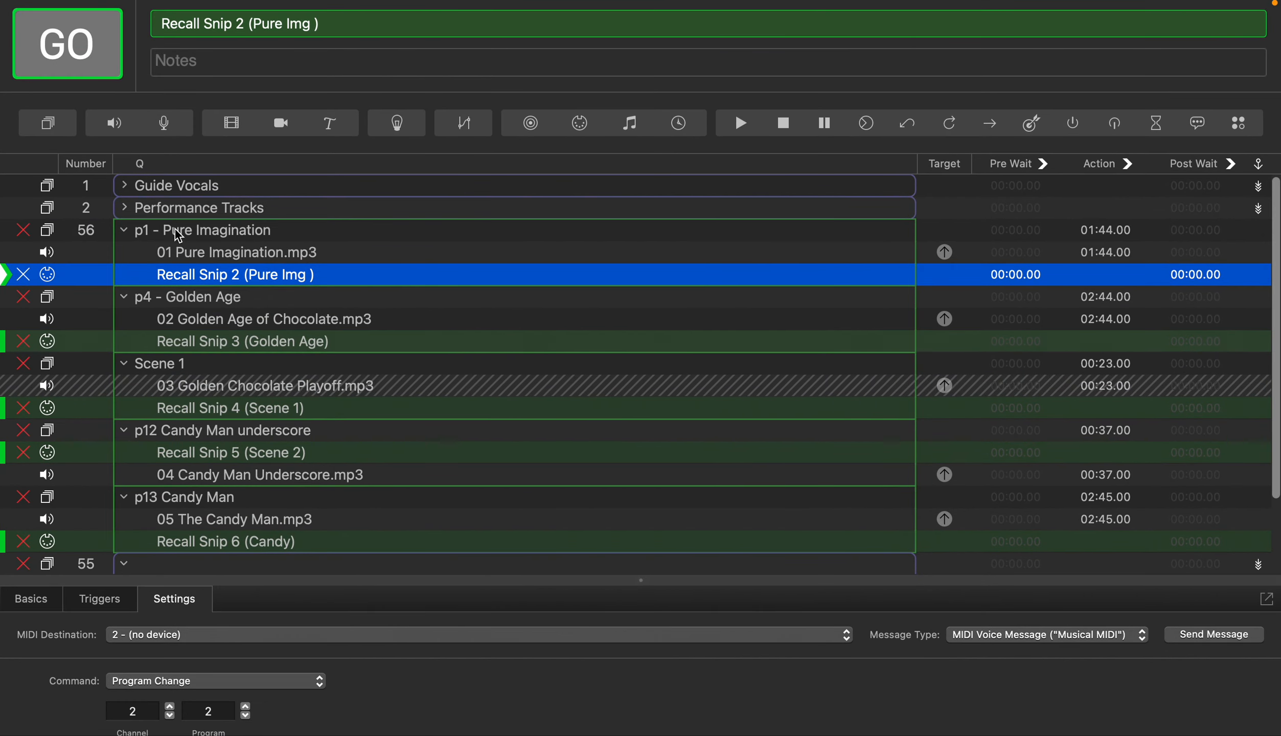
mouse_move(264, 285)
mouse_move(207, 347)
mouse_move(207, 409)
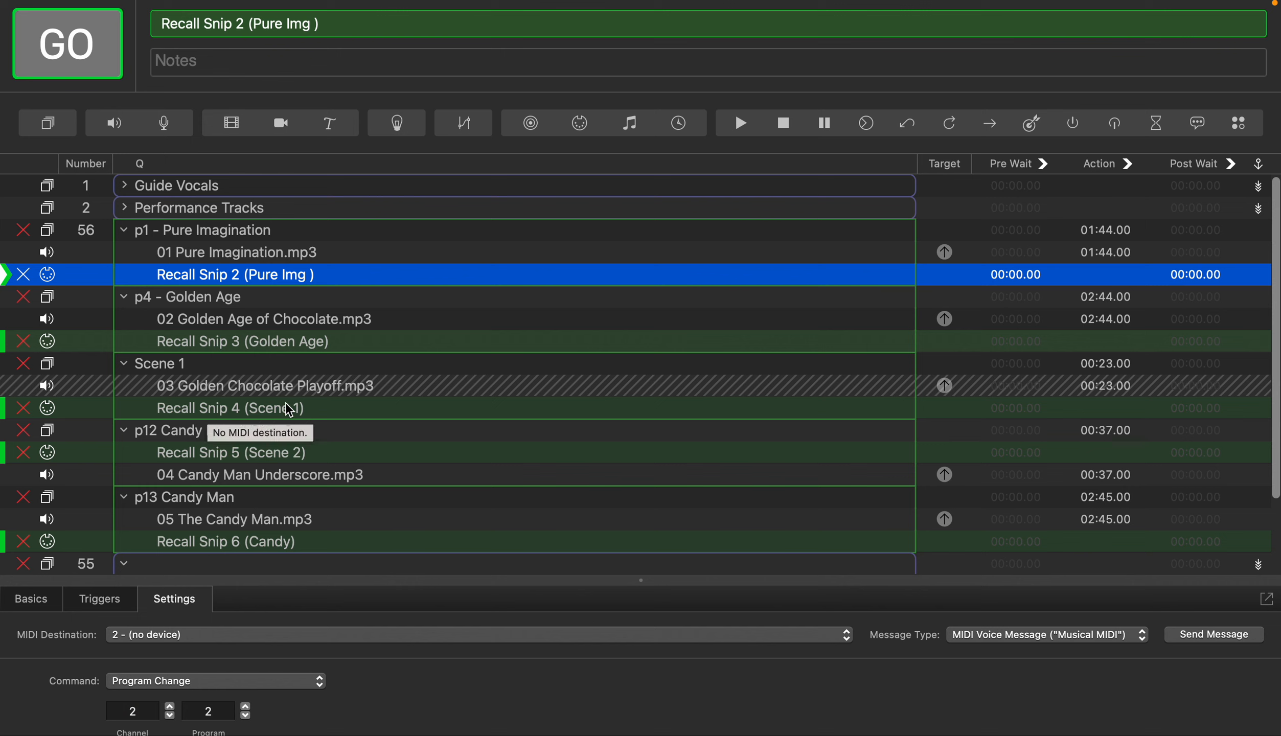
scroll(285, 412, "down", 3)
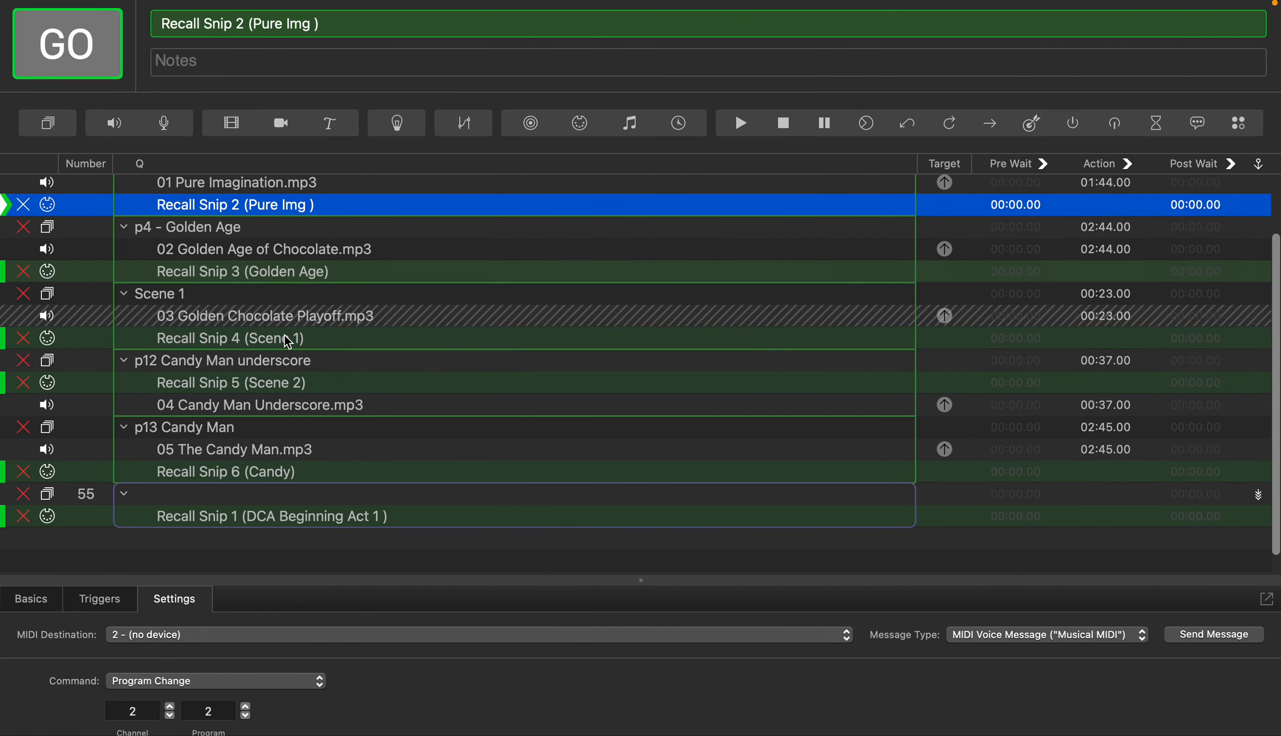
mouse_move(287, 340)
scroll(288, 341, "up", 3)
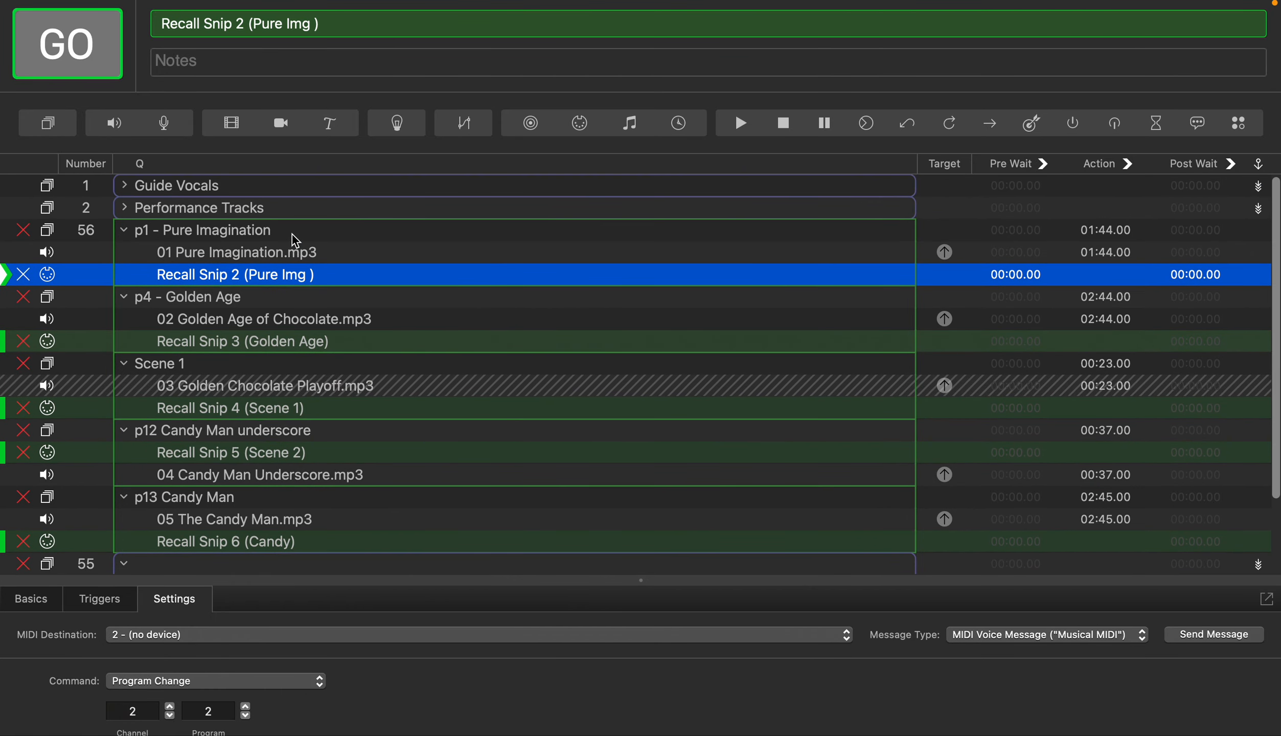
mouse_move(180, 268)
scroll(365, 250, "down", 1)
scroll(364, 250, "up", 1)
scroll(256, 463, "down", 5)
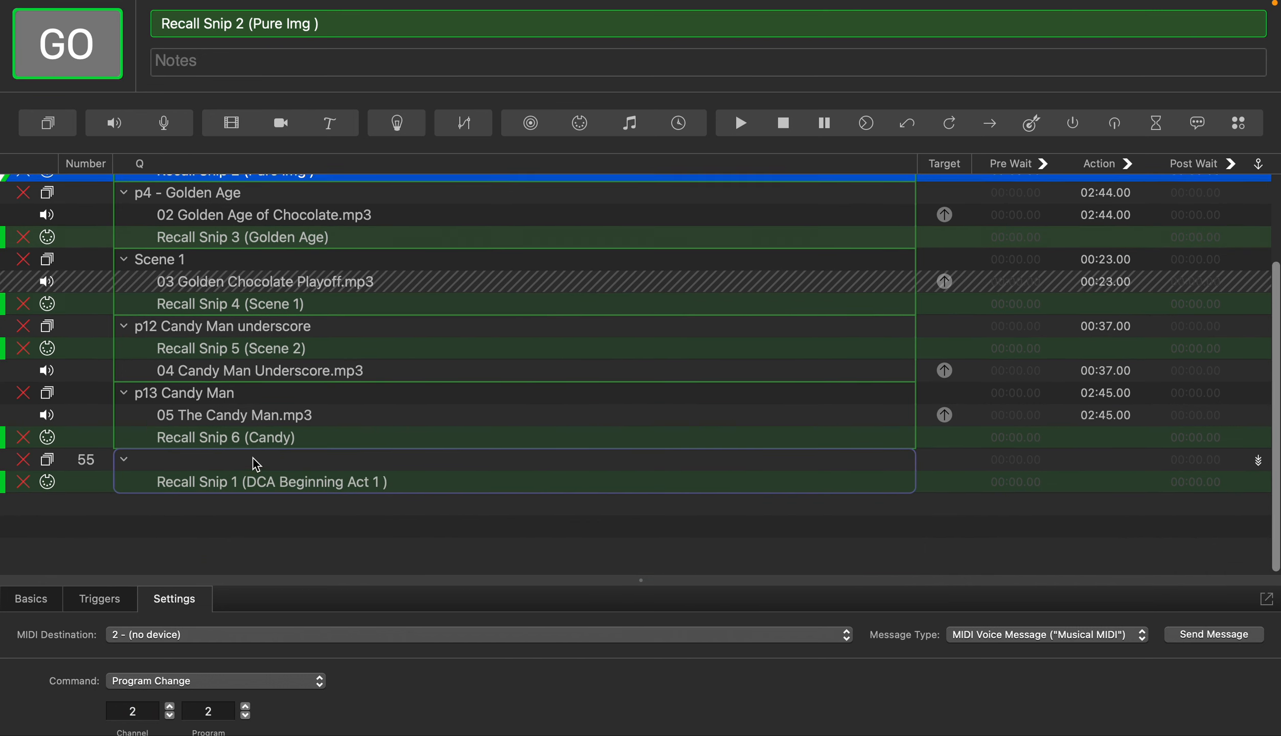
scroll(256, 462, "up", 5)
scroll(255, 462, "down", 4)
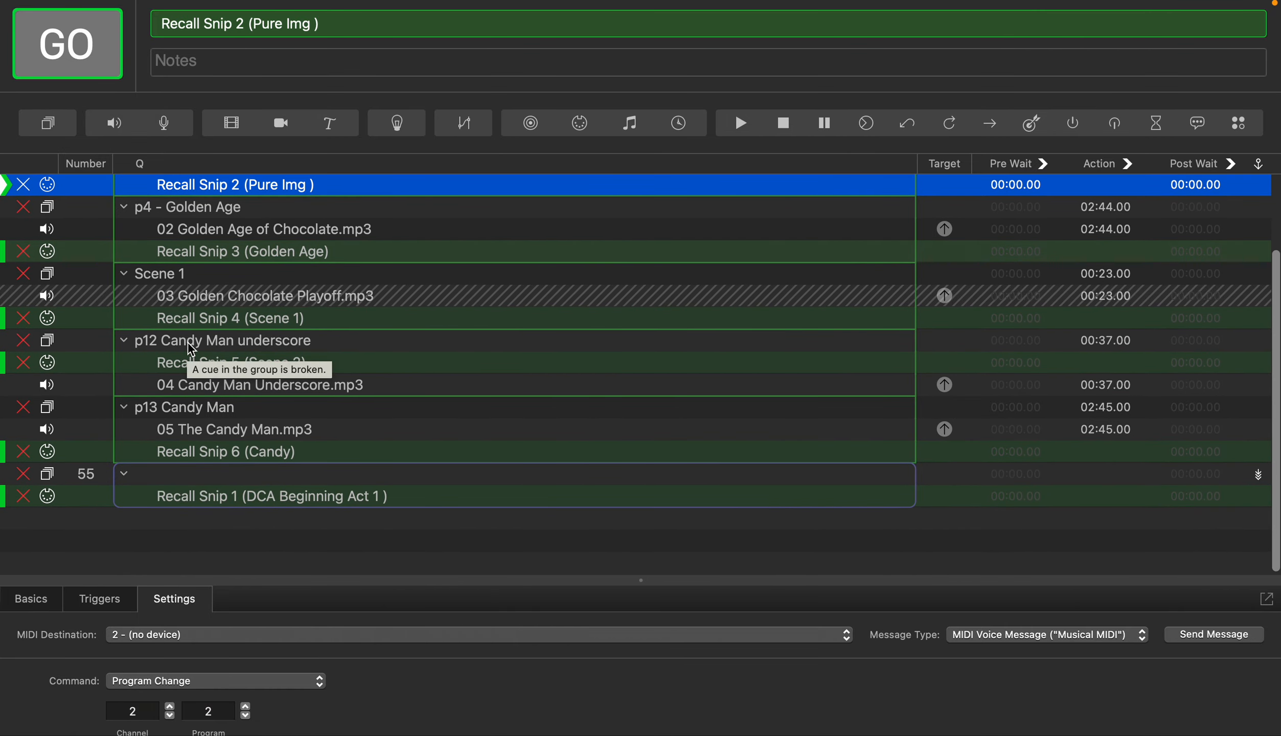
Inspect the p12 Candy Man underscore group, its audio cue and the MIDI message settings of Recall Snip 5 (Scene 2)
left_click(190, 347)
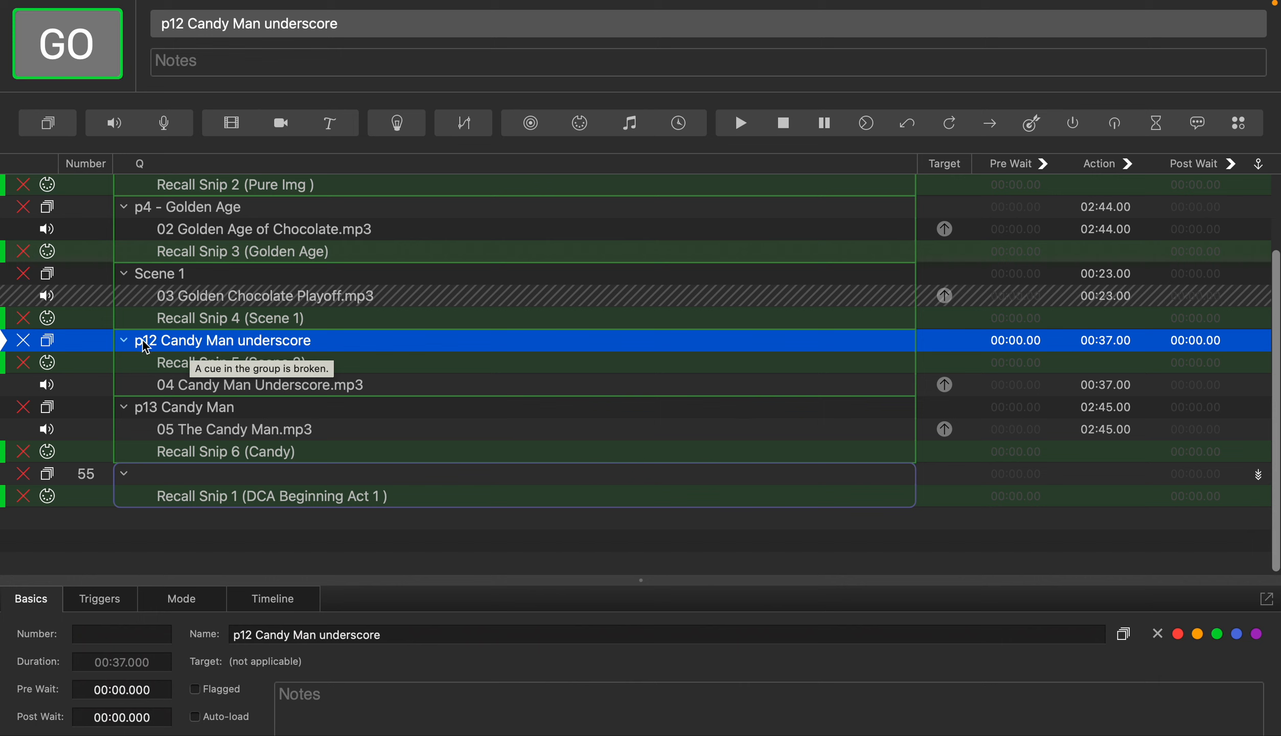
left_click(190, 388)
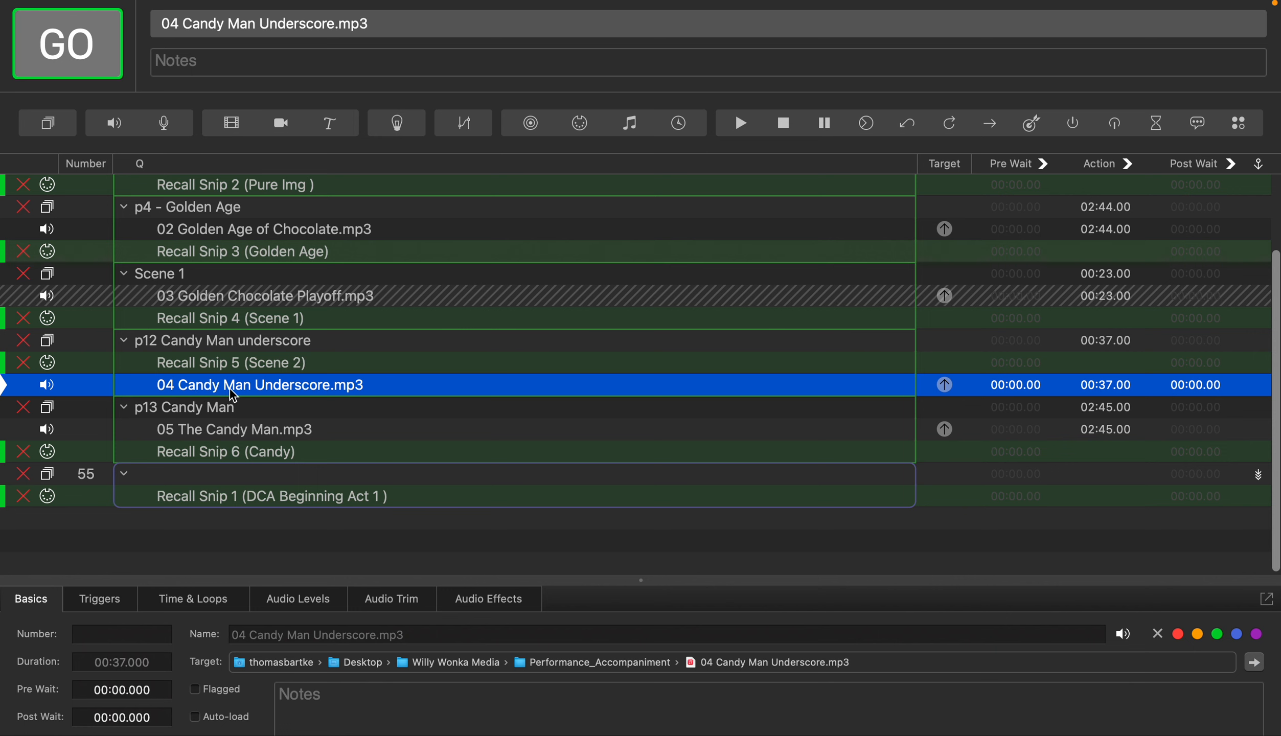
left_click(221, 366)
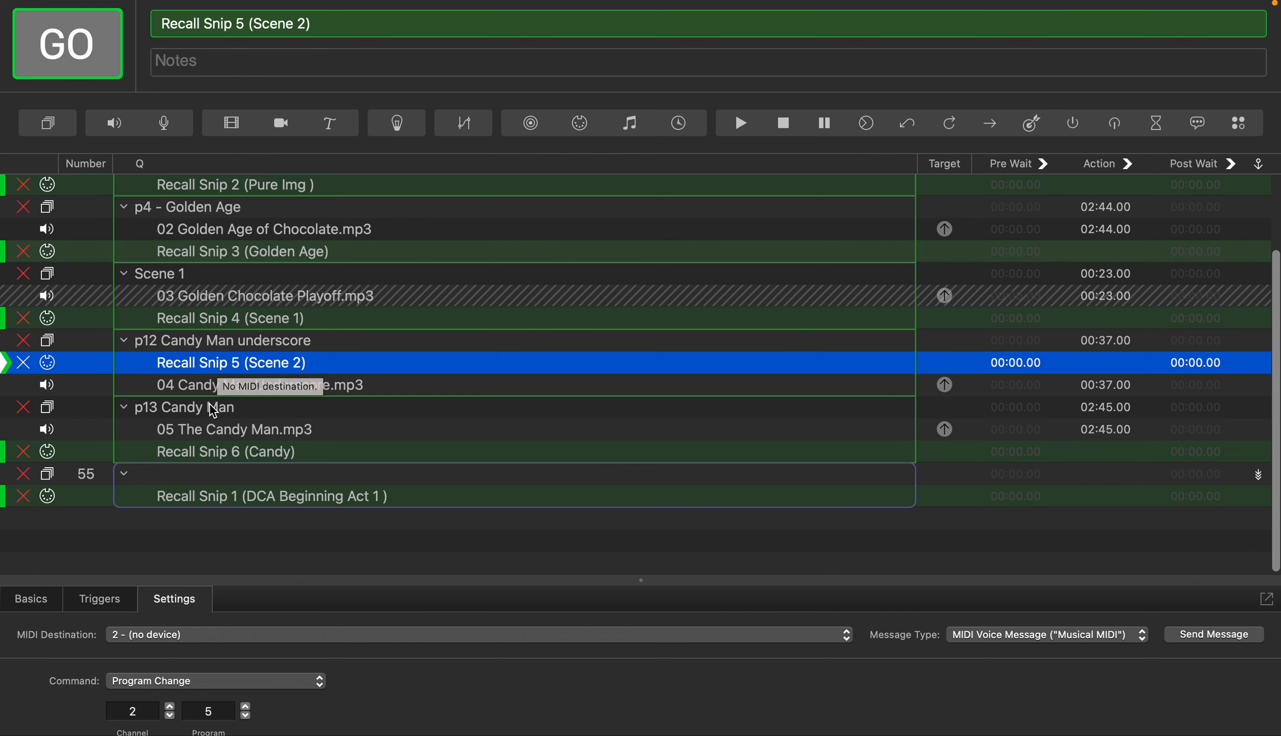
scroll(207, 426, "down", 1)
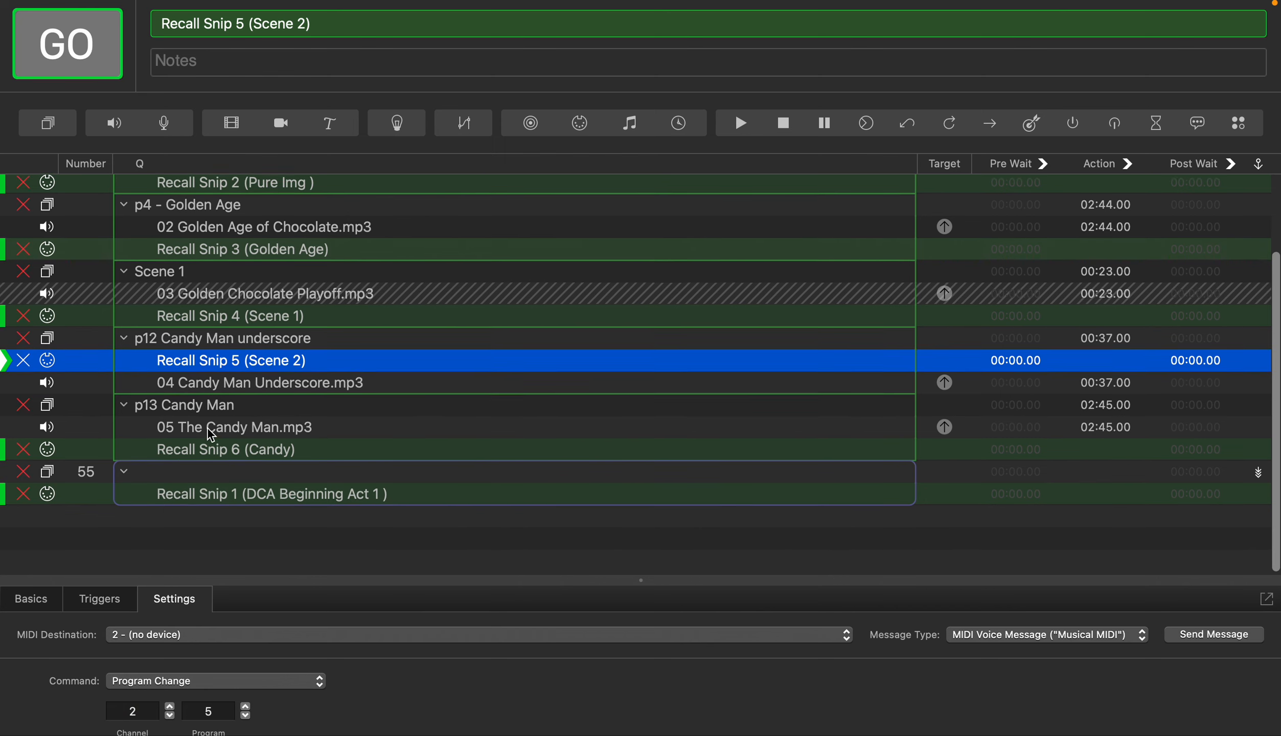
scroll(207, 428, "up", 1)
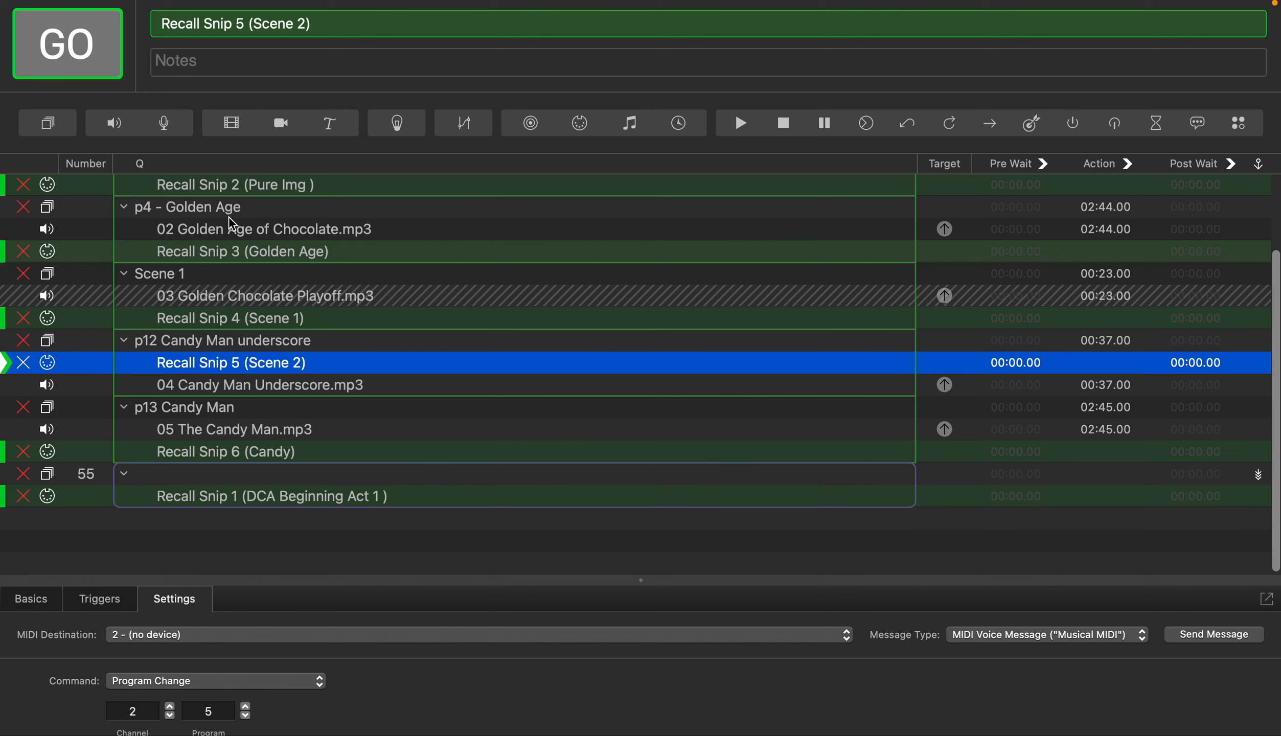
mouse_move(250, 254)
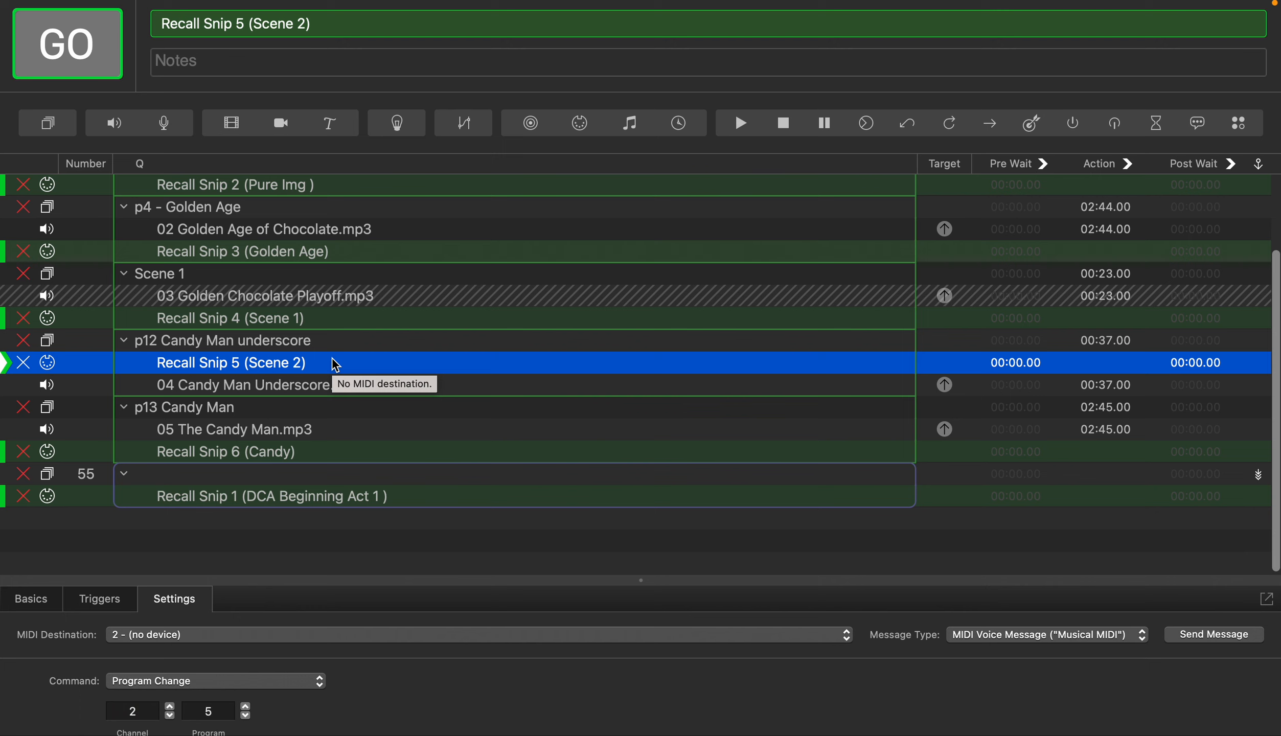
Run the Scene 1 group cue and look over the groups that follow it in the cue list
left_click(269, 279)
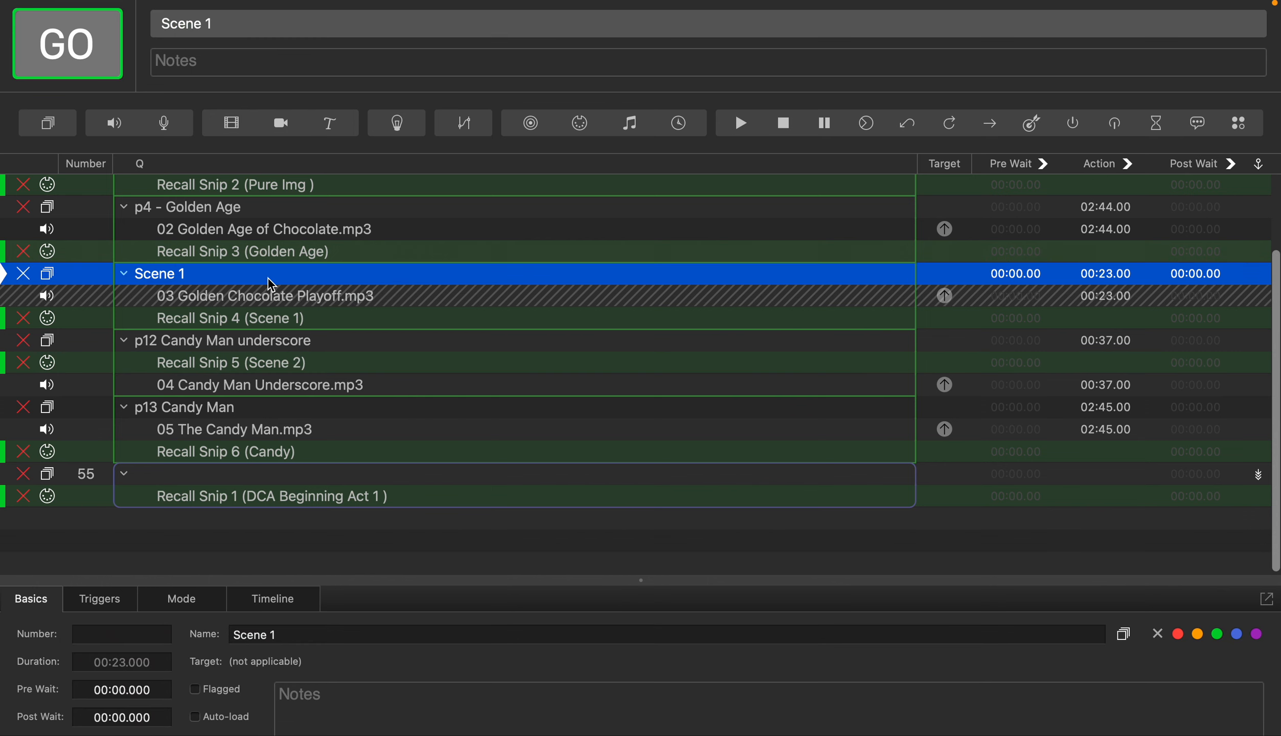
key("space")
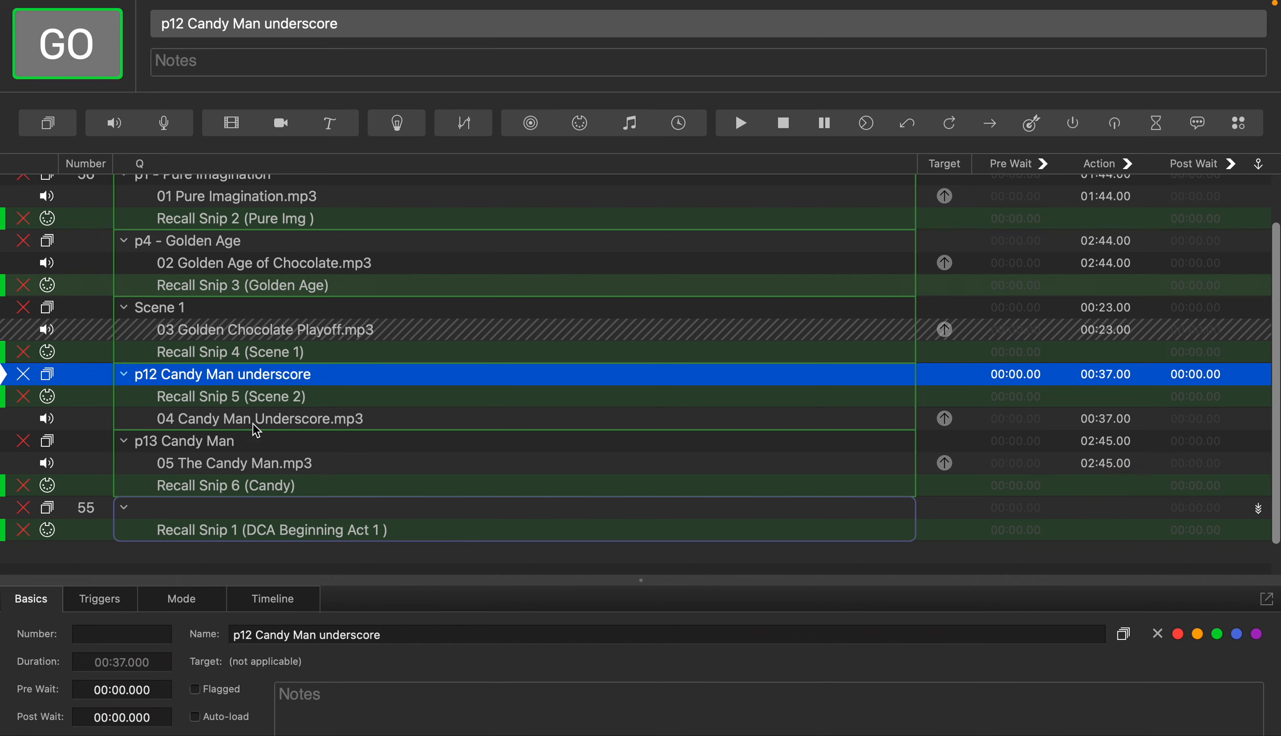
scroll(286, 427, "down", 1)
scroll(292, 424, "down", 1)
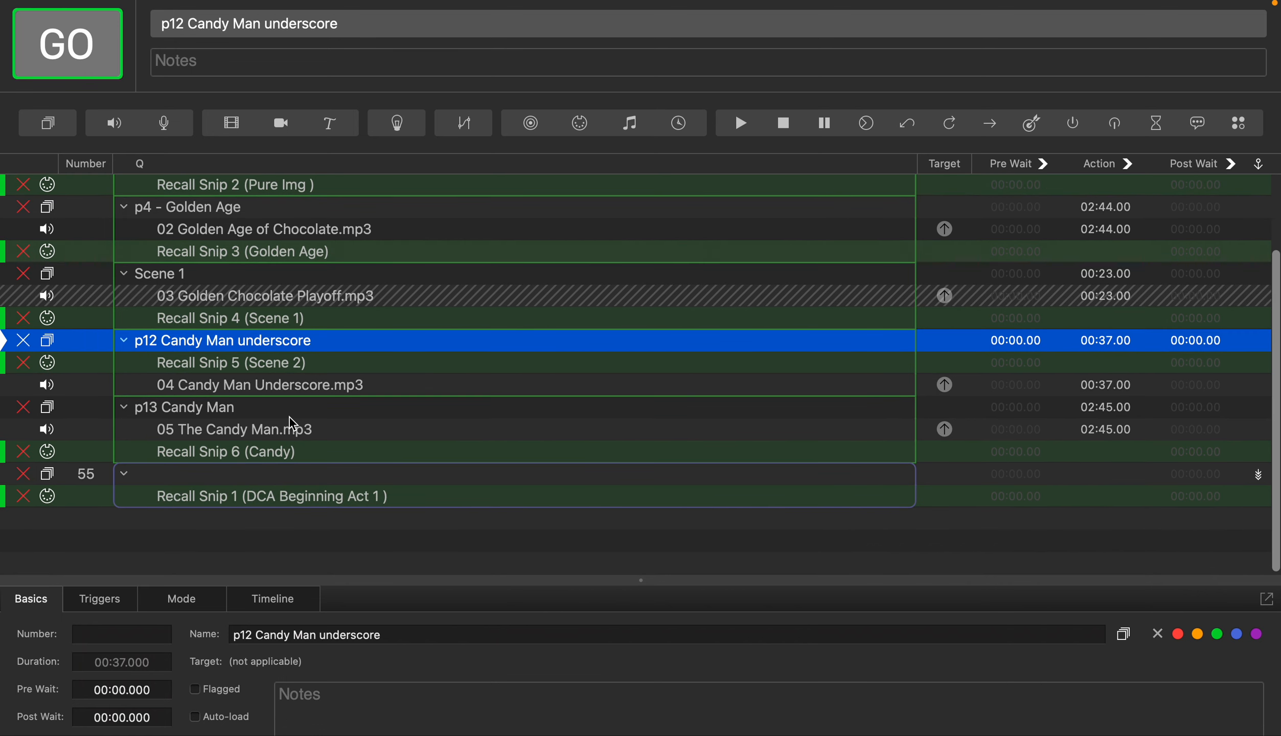
mouse_move(289, 417)
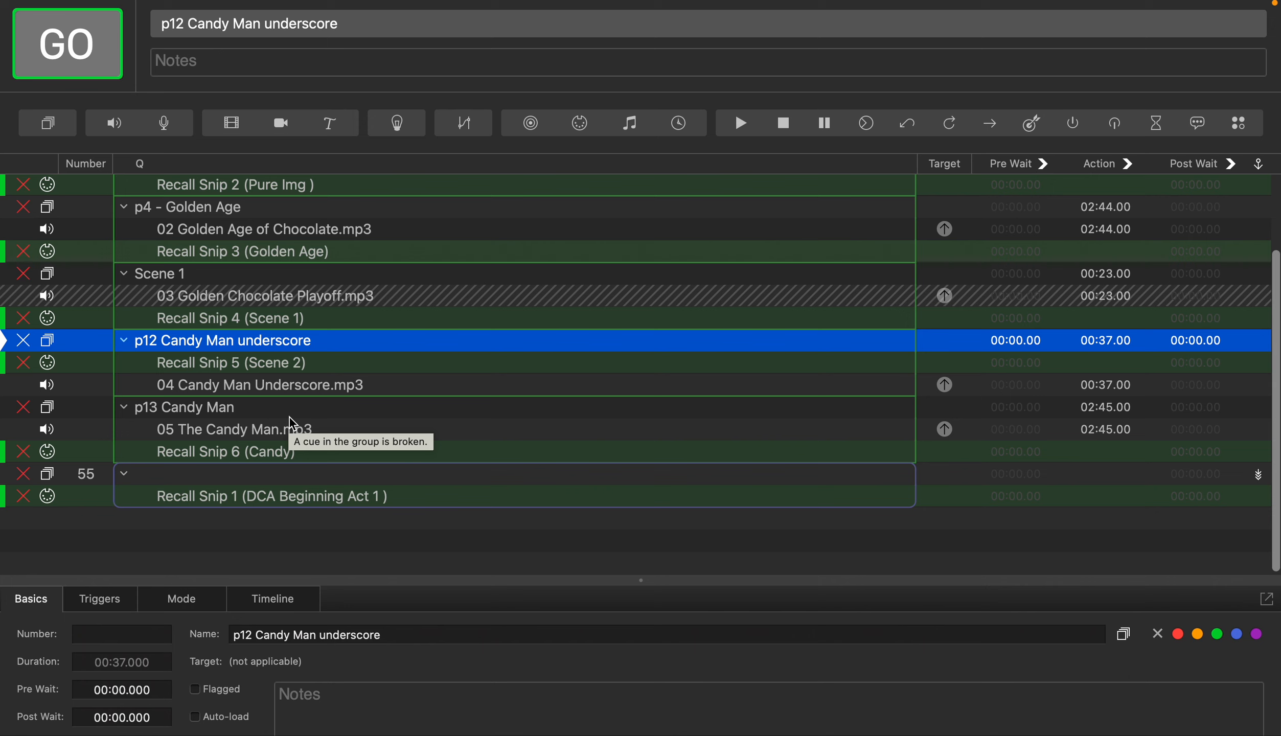